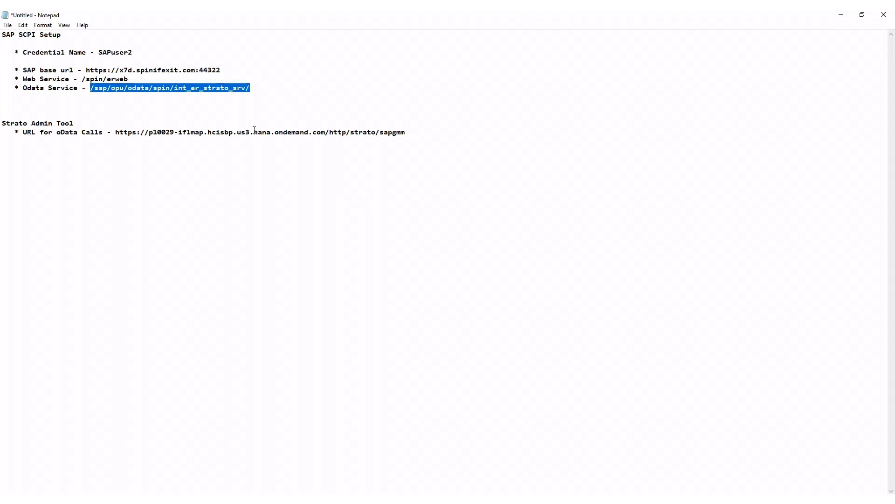
Review the web service and OData service paths in the SAP SCPI setup notes, and minimize the notes.
left_click(228, 114)
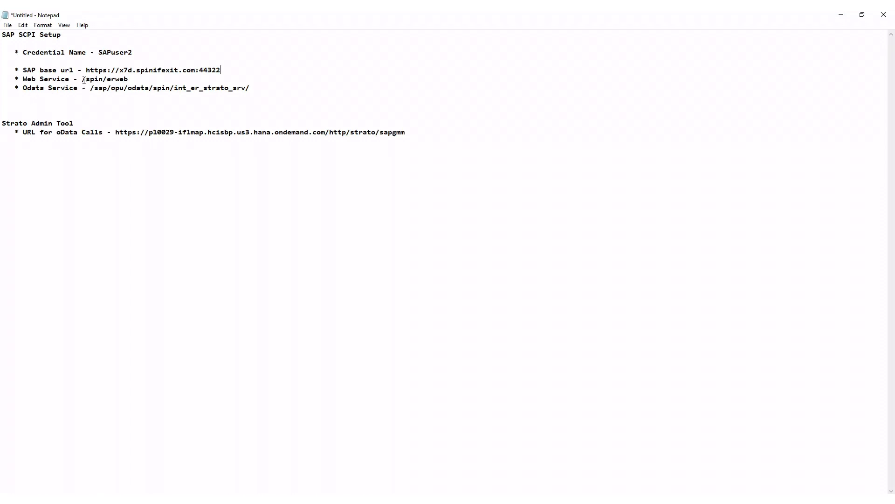
left_click_drag(82, 79, 129, 79)
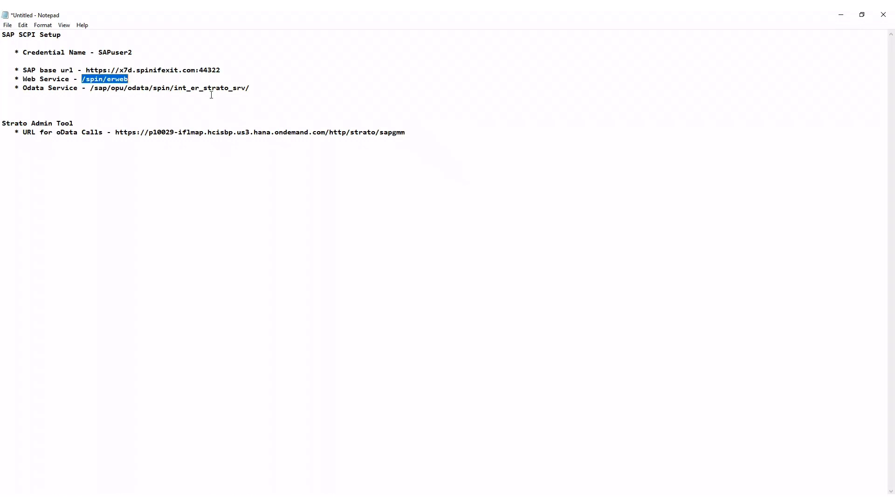
left_click_drag(250, 87, 91, 90)
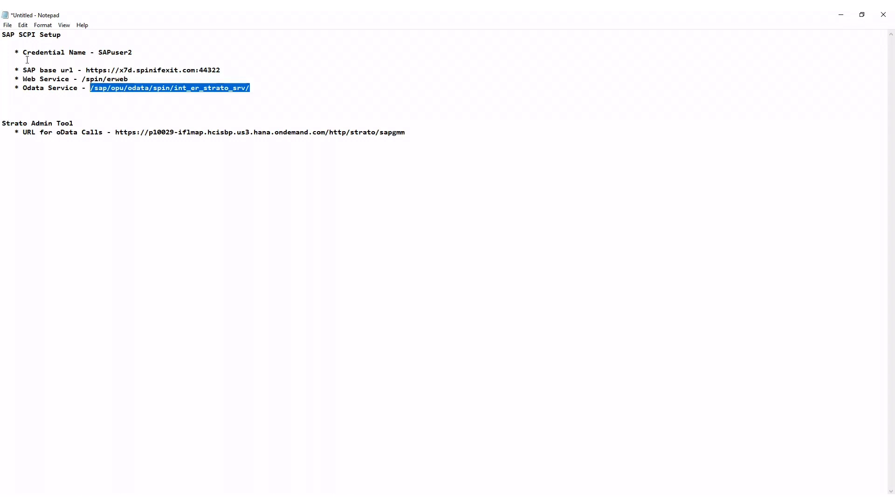
left_click(841, 15)
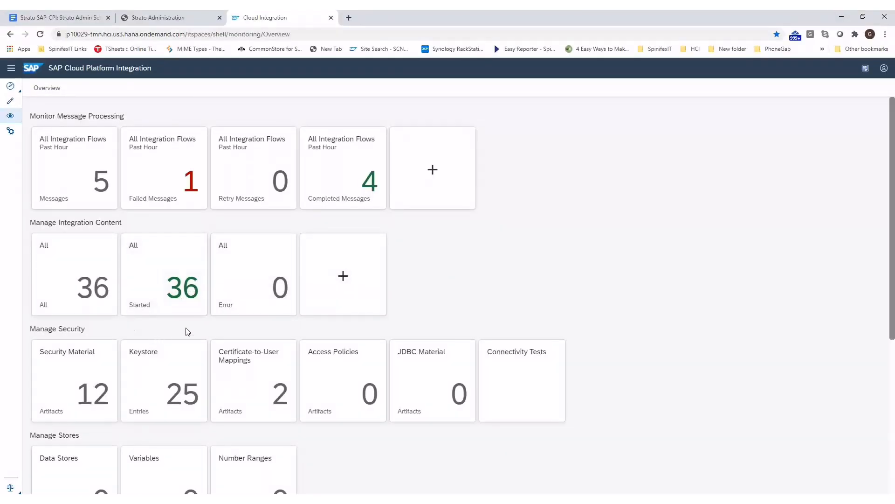
Inspect the user field of the SAPuser2 credentials in the security material, and close them without deploying.
left_click(68, 379)
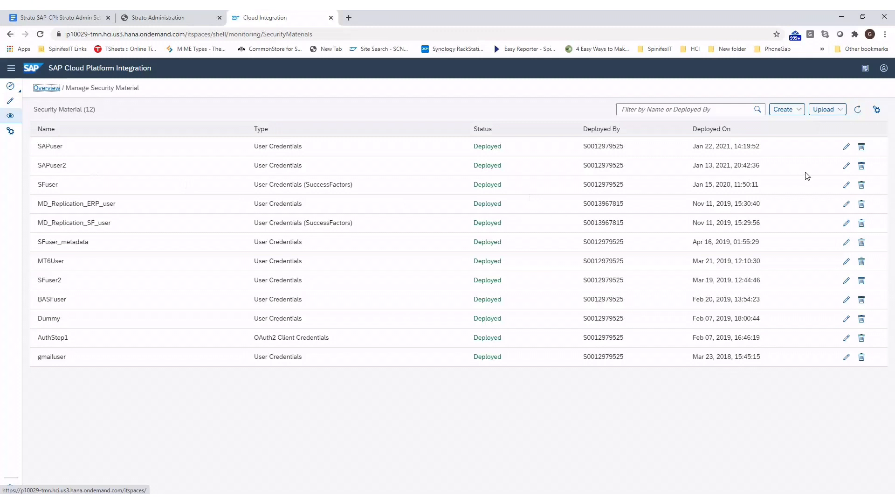
left_click(846, 166)
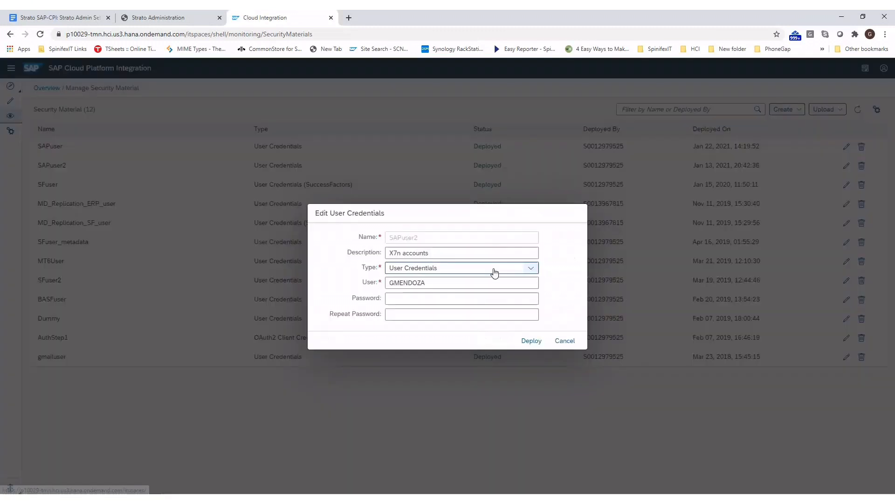
double_click(434, 283)
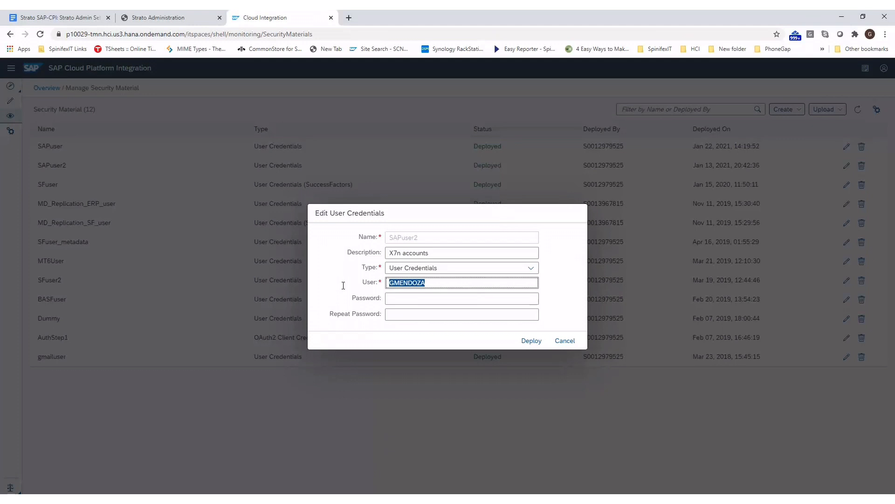
left_click(563, 342)
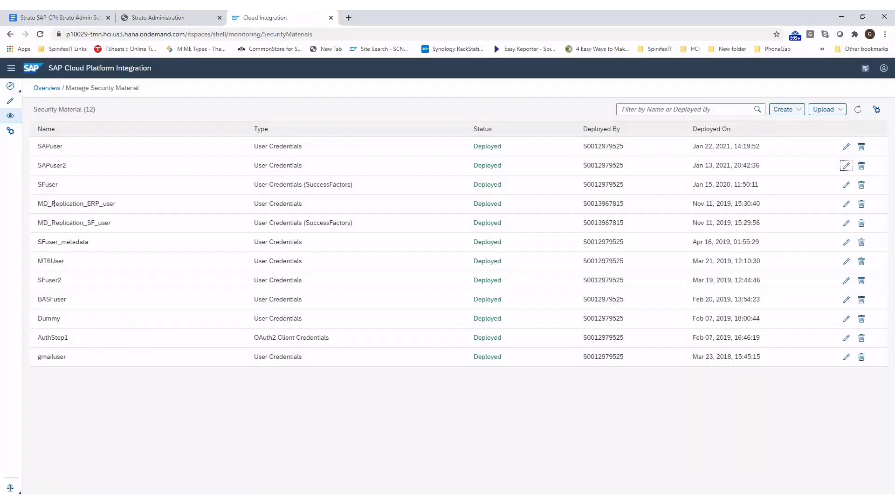
Open the configuration of the Strato to EasyReporter Integration flow from the artifacts of the Strato SAP-CPI design package.
left_click(12, 103)
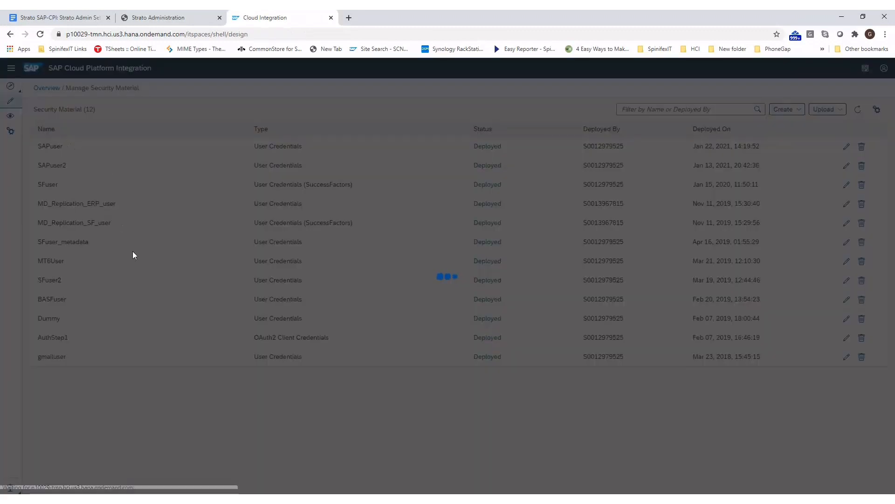
scroll(180, 345, "down", 1)
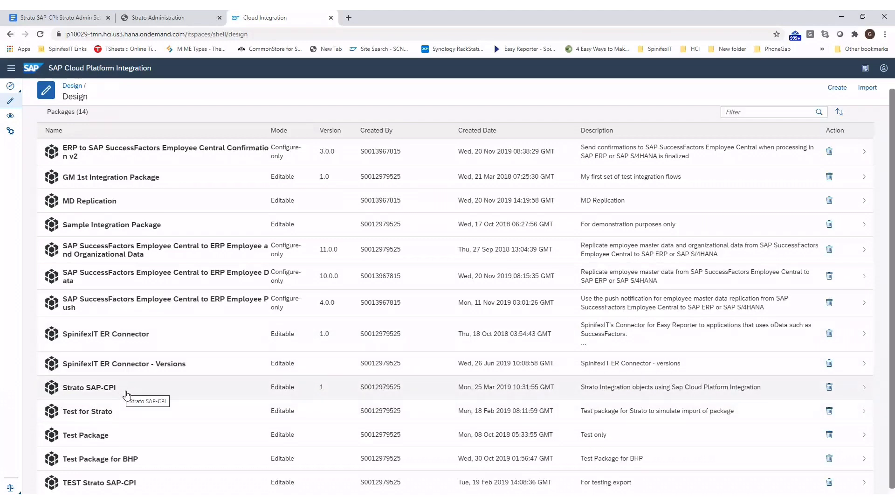
left_click(79, 390)
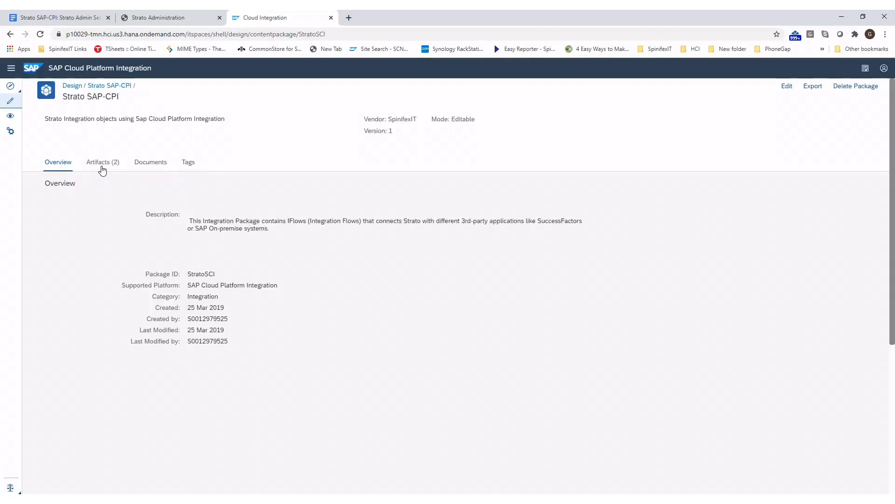
left_click(103, 170)
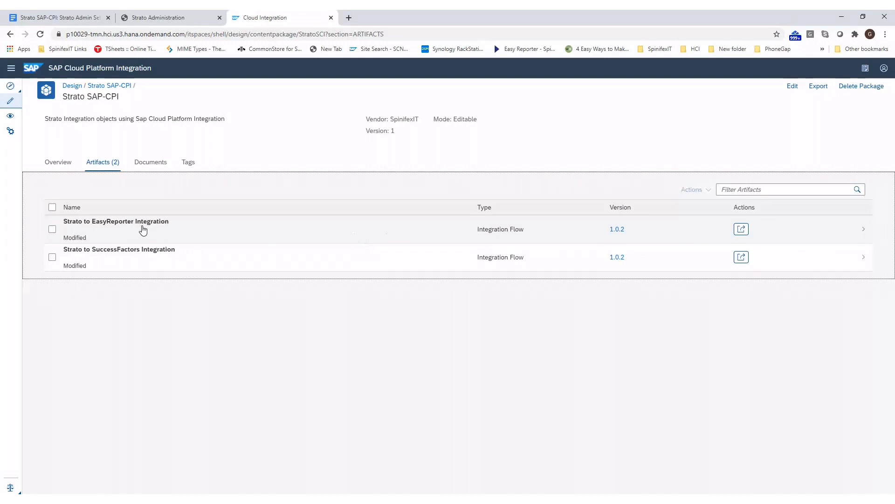
left_click(742, 229)
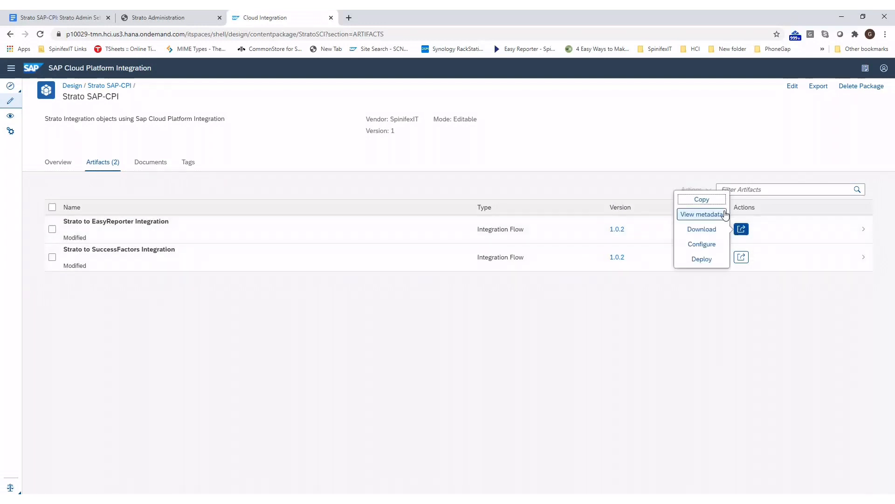
left_click(702, 244)
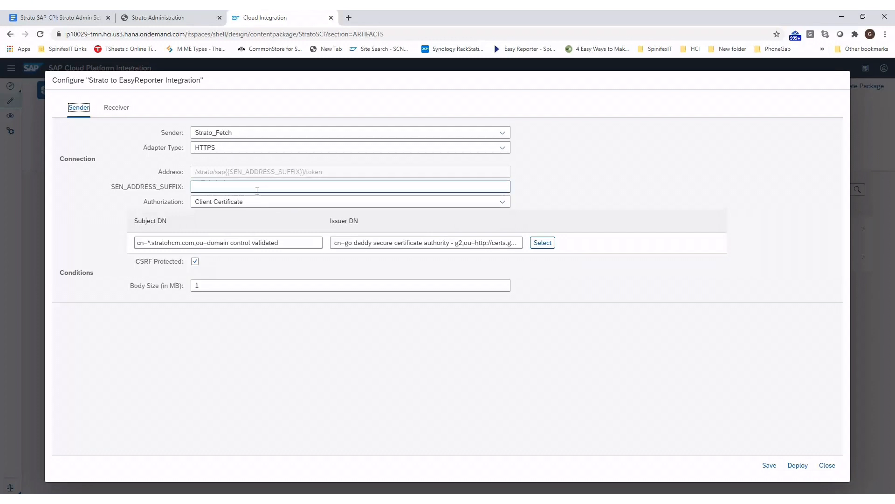
Set the Strato_Fetch sender's SEN_ADDRESS_SUFFIX to demo.
left_click(239, 187)
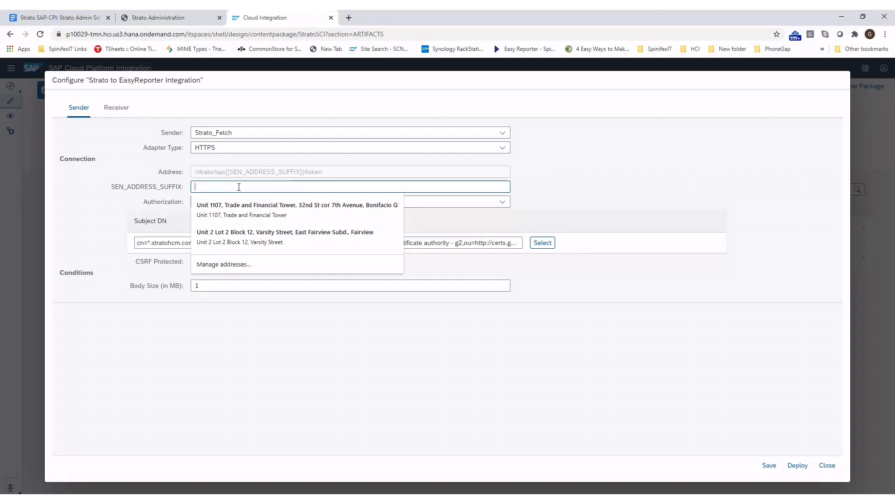
type("demo")
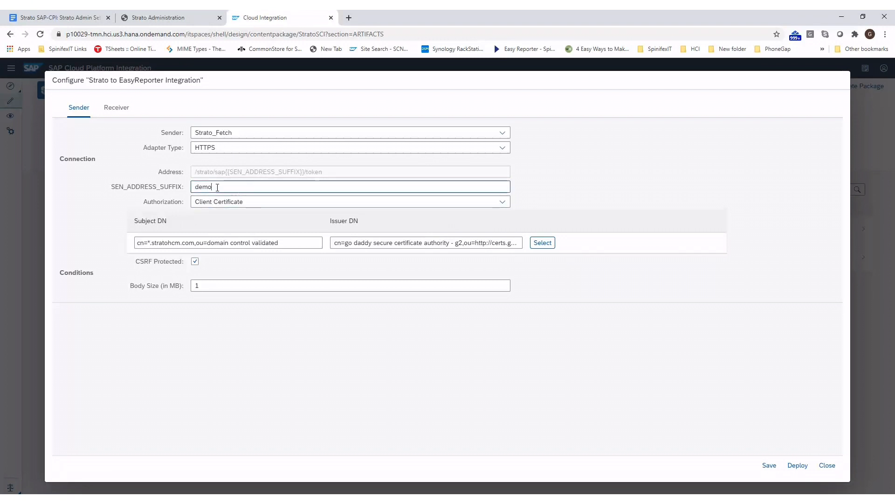
left_click_drag(219, 187, 192, 189)
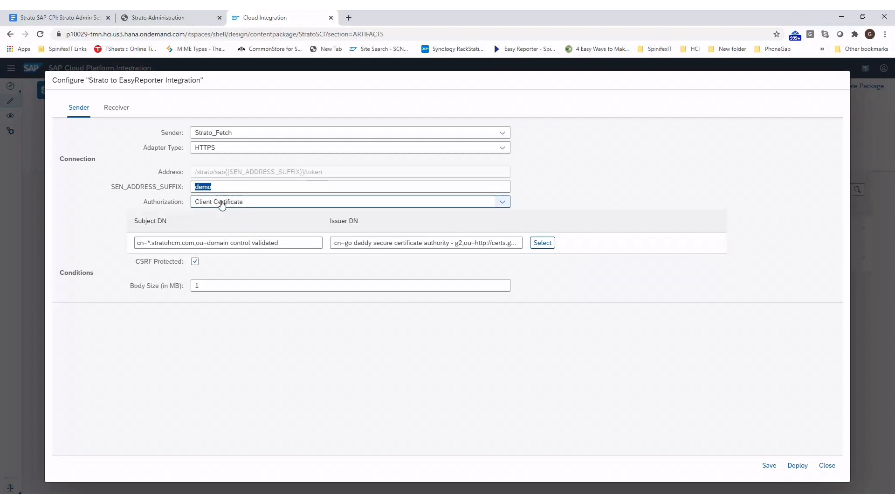
Switch the sender's authorization to User Role to view its settings, and restore it to Client Certificate.
left_click(219, 201)
left_click(214, 230)
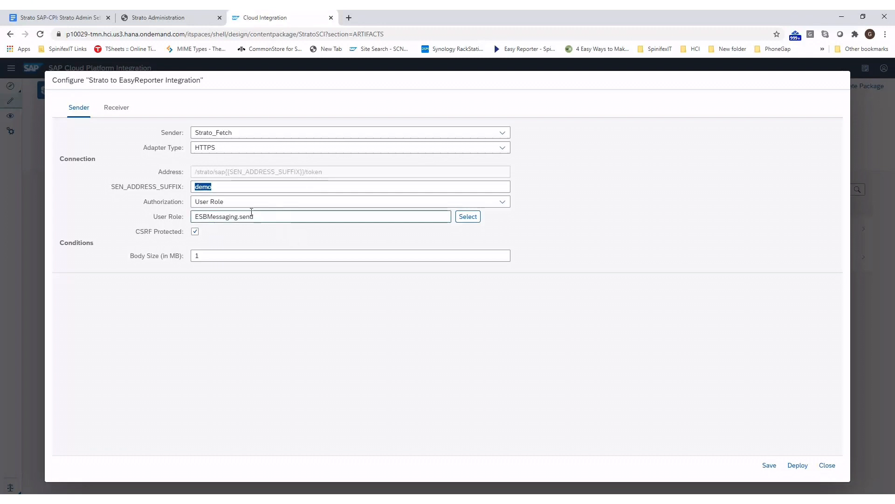
left_click(237, 201)
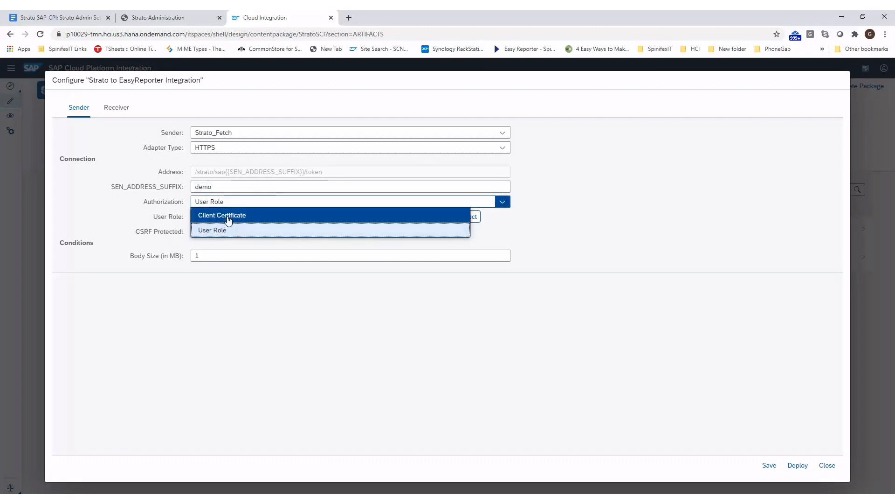
left_click(229, 216)
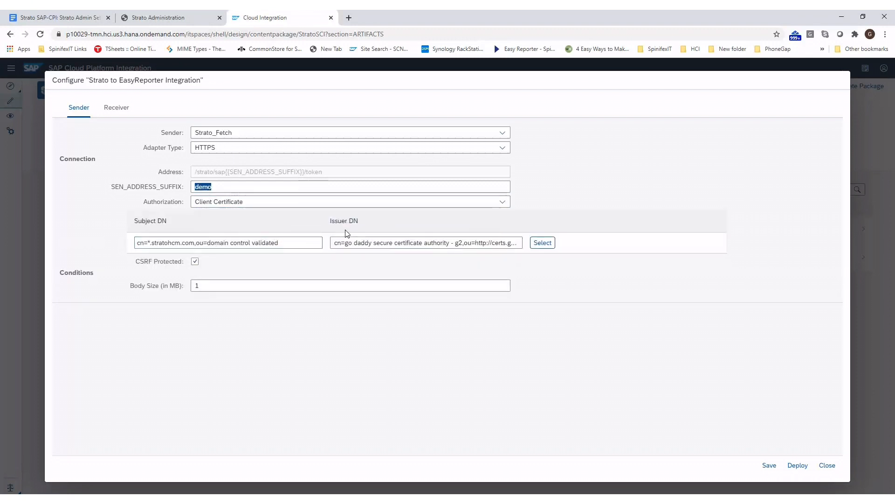
Load the certificate file spin_crt_output.cer for the sender's Client Certificate authorization.
left_click(543, 243)
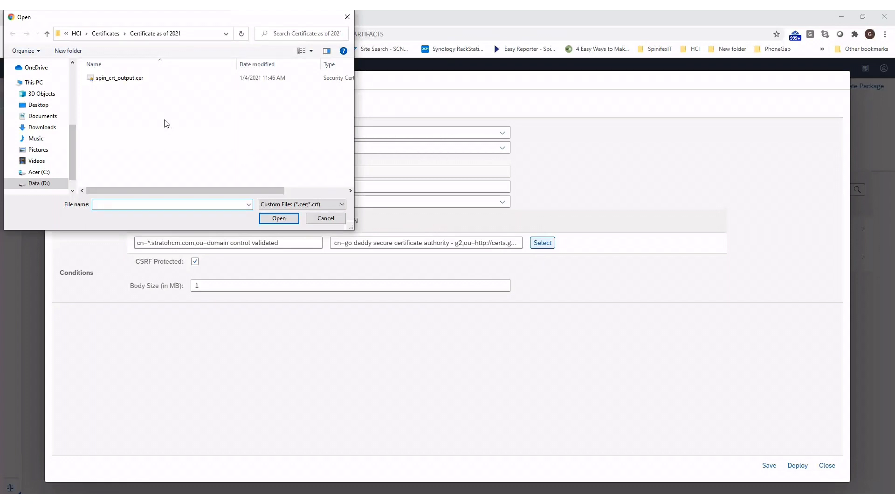
left_click(120, 79)
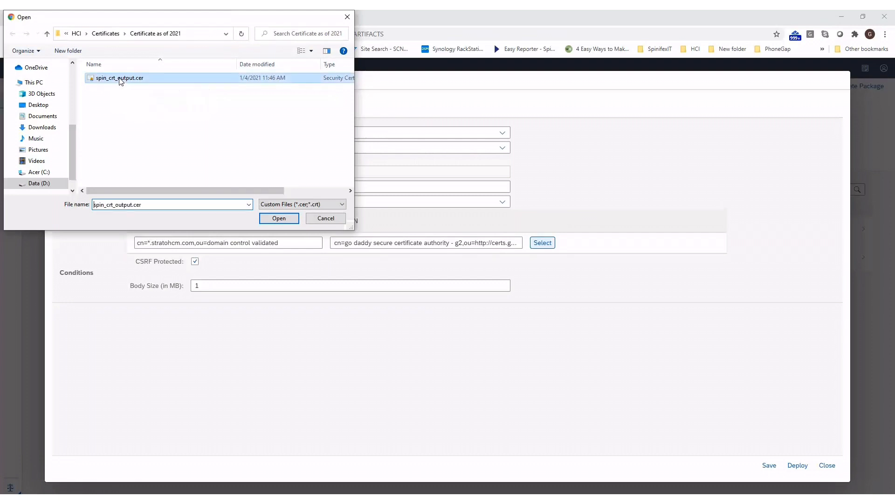
left_click(120, 82)
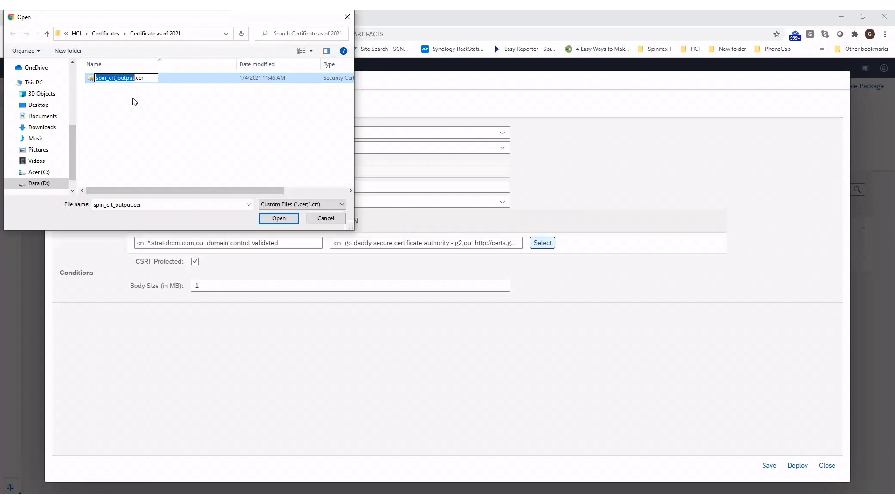
double_click(164, 78)
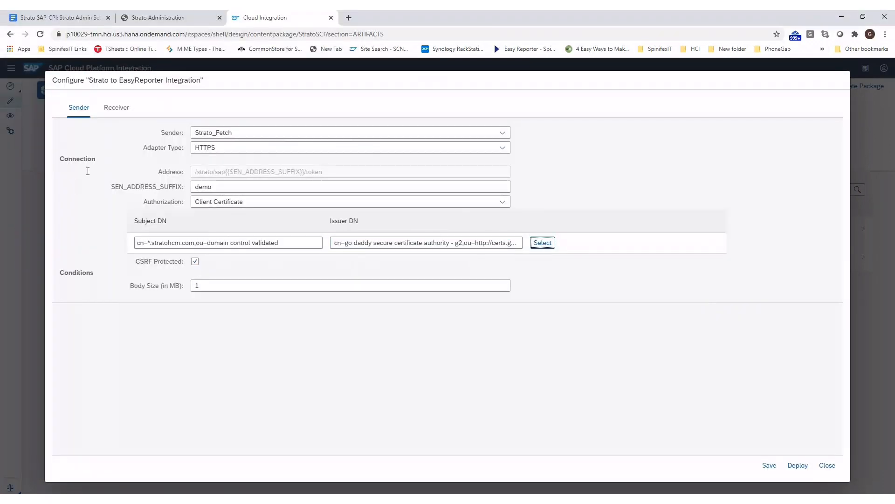
Examine the SAP_BSP receiver's ERSAP_DOMAIN, ERSAP_DOMAIN_WS, credential name and timeout settings.
left_click(113, 108)
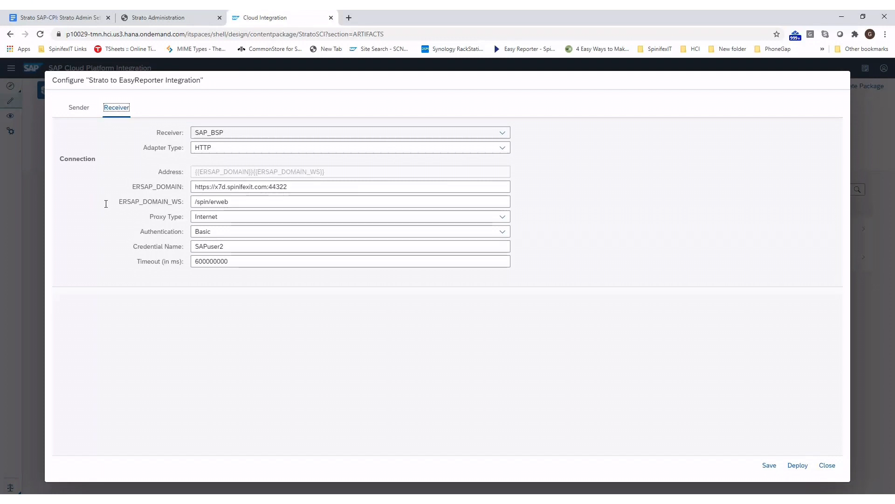
left_click(228, 134)
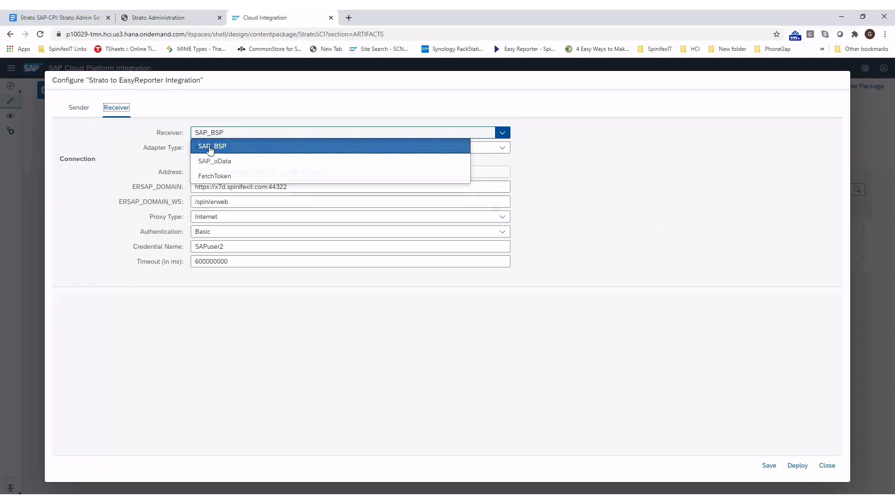
left_click(213, 147)
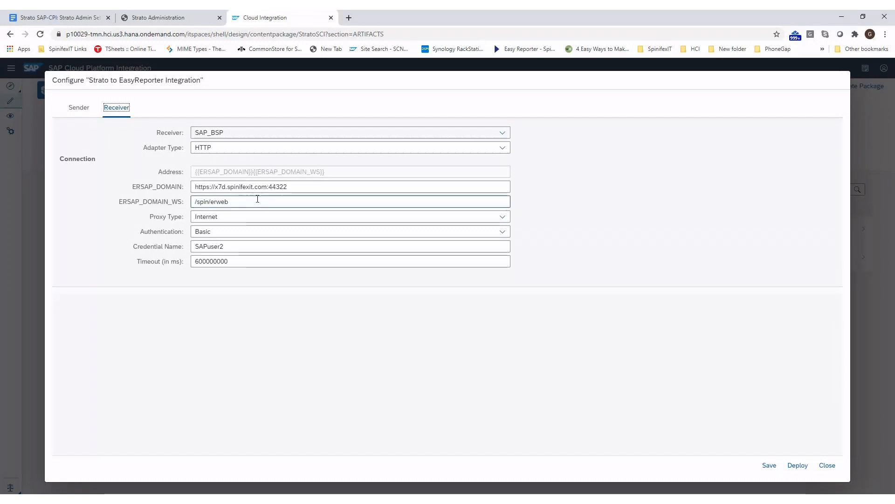
left_click_drag(303, 187, 184, 199)
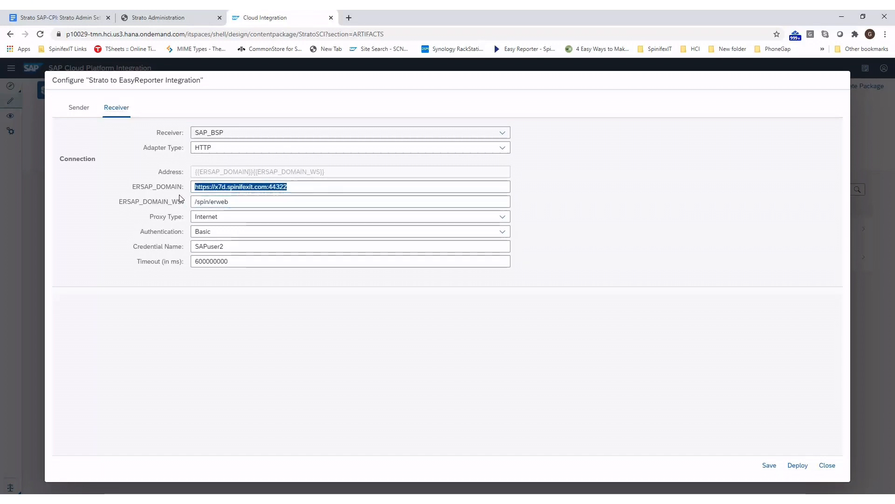
left_click(253, 202)
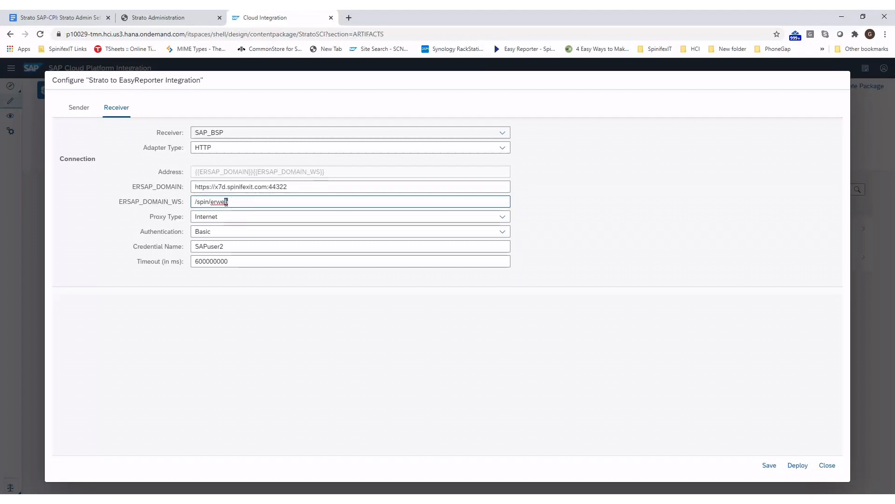
left_click_drag(227, 201, 193, 202)
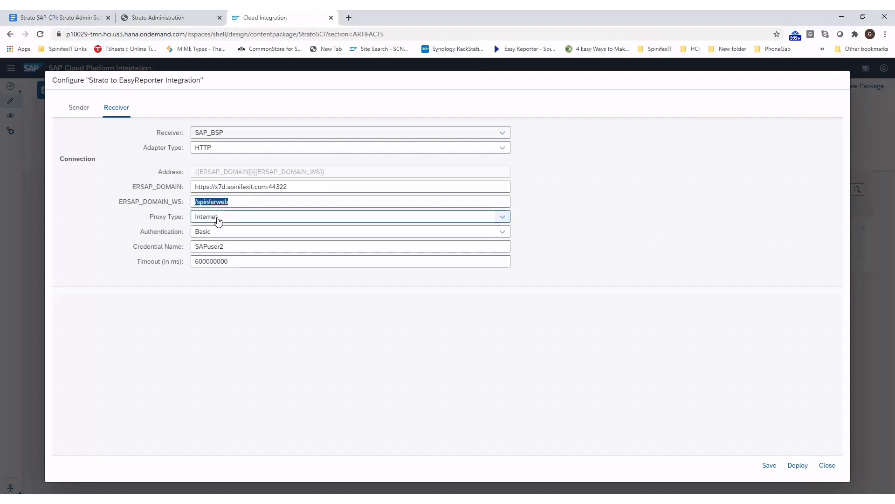
left_click(248, 247)
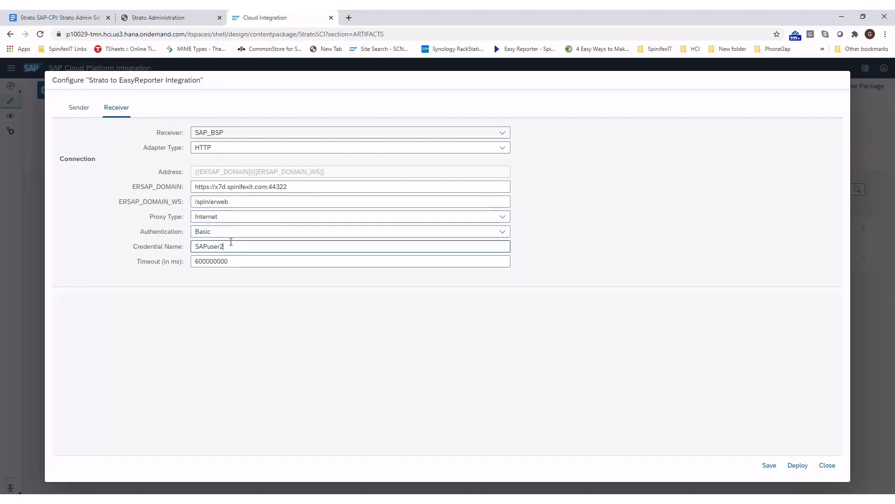
left_click_drag(231, 241, 200, 244)
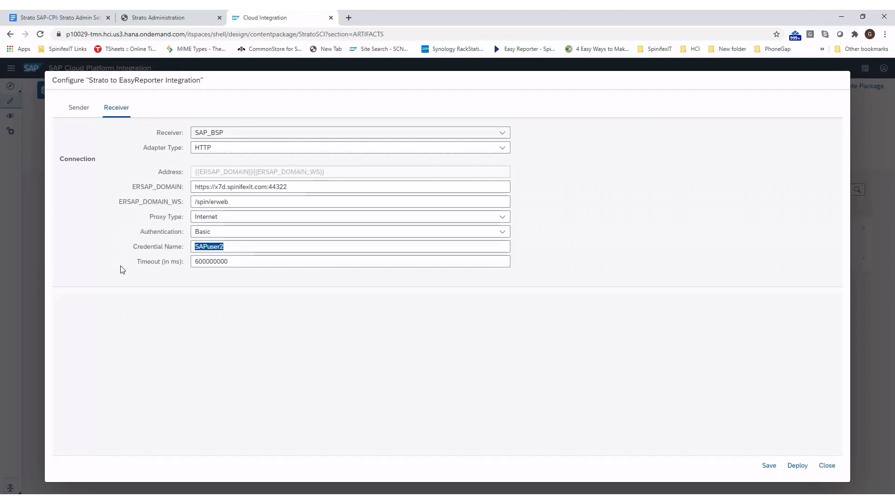
left_click(227, 261)
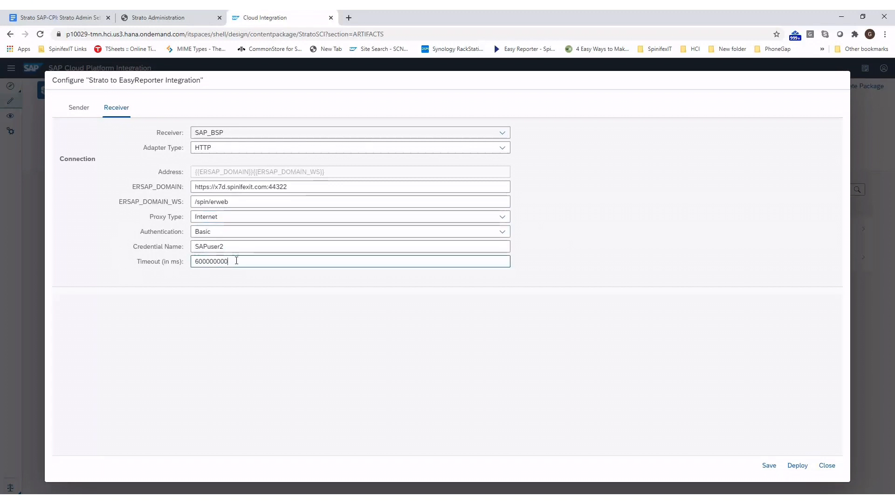
left_click_drag(235, 262, 190, 266)
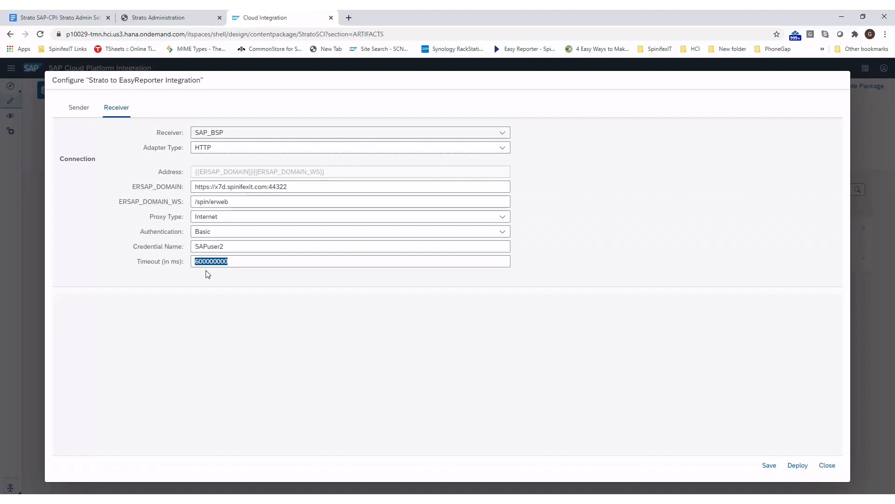
left_click(238, 262)
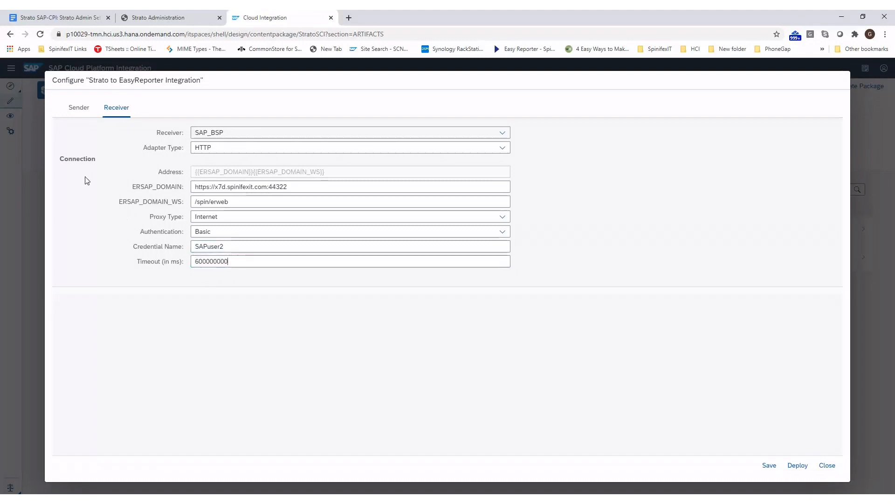
Review the SAP_BSP receiver's domain, web service path and credential name fields.
left_click(231, 186)
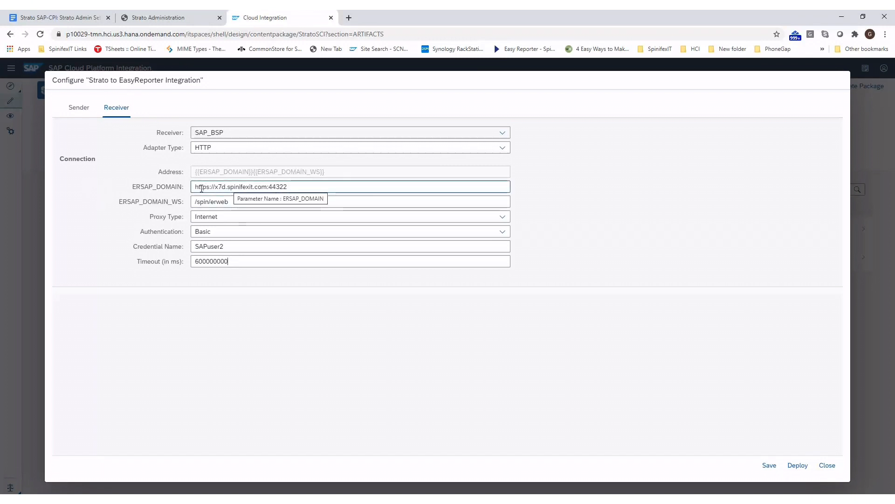
left_click(200, 220)
left_click(110, 229)
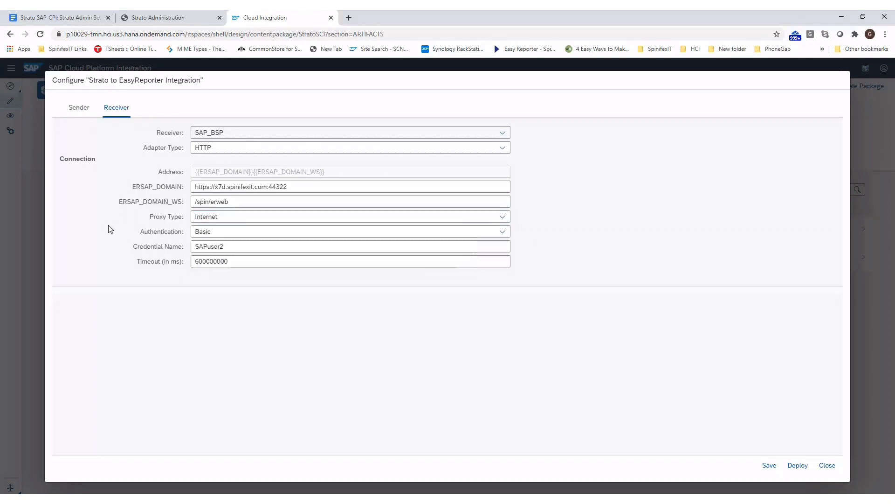
left_click(214, 202)
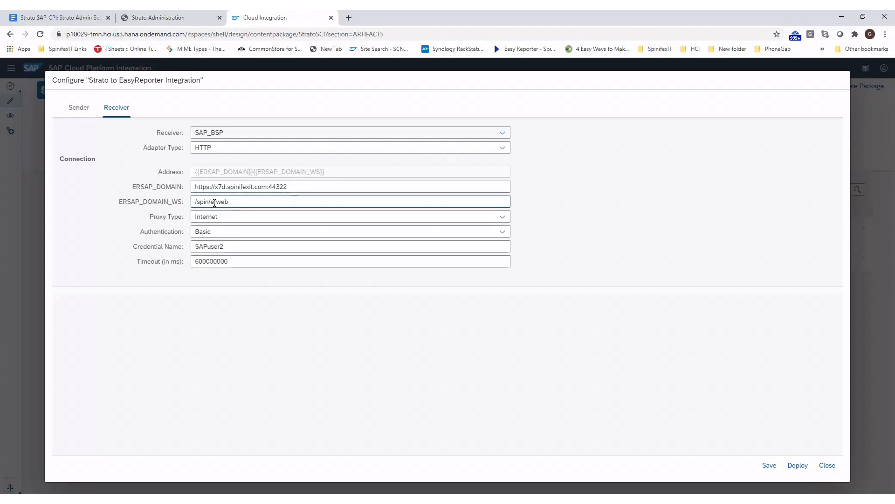
left_click(225, 251)
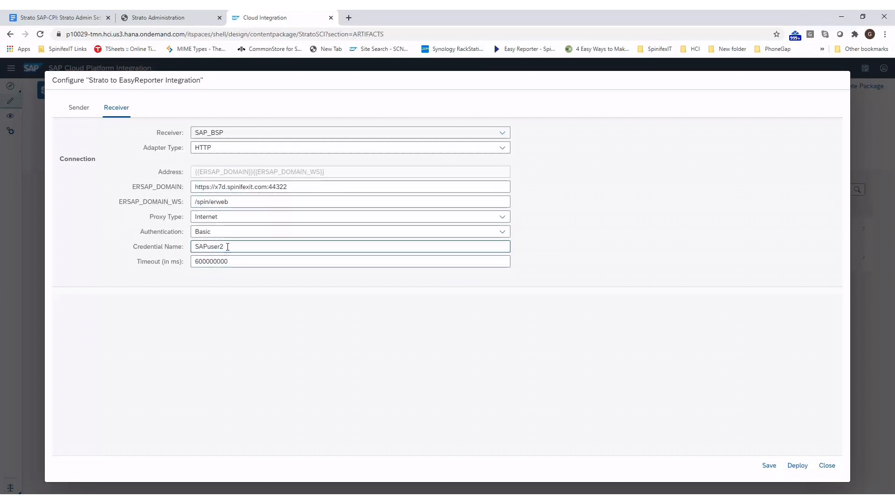
left_click_drag(227, 246, 91, 244)
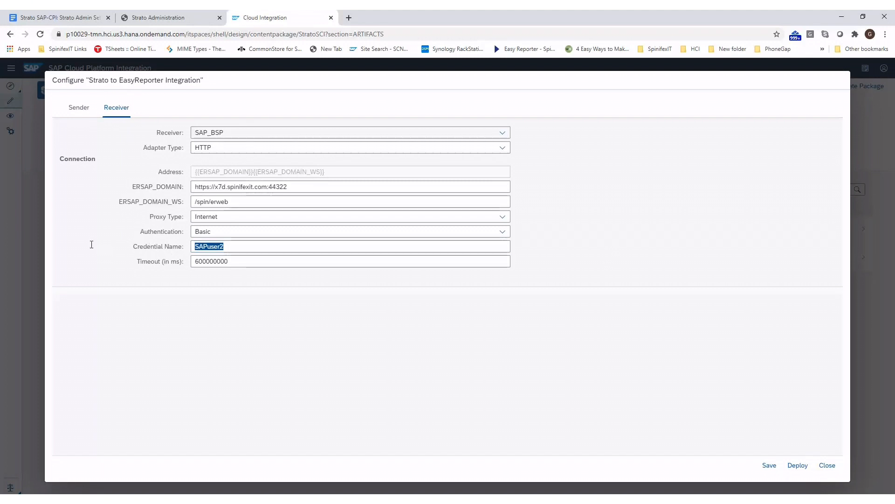
left_click(233, 247)
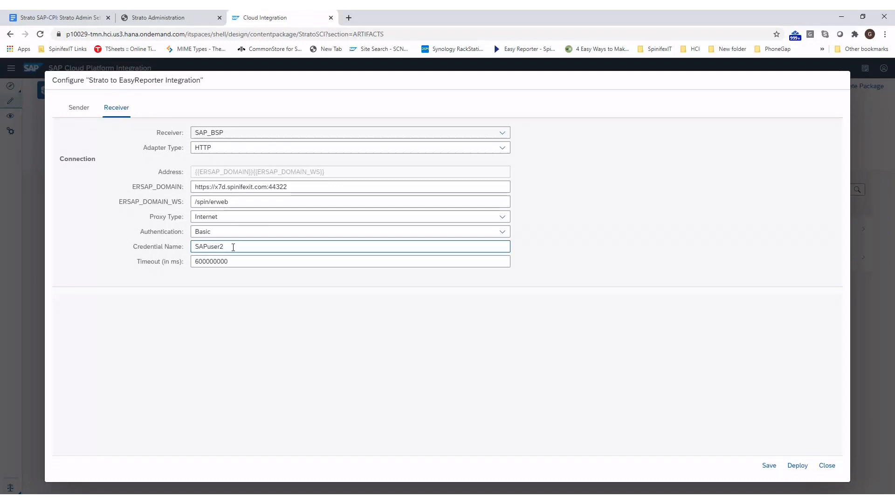
left_click(266, 221)
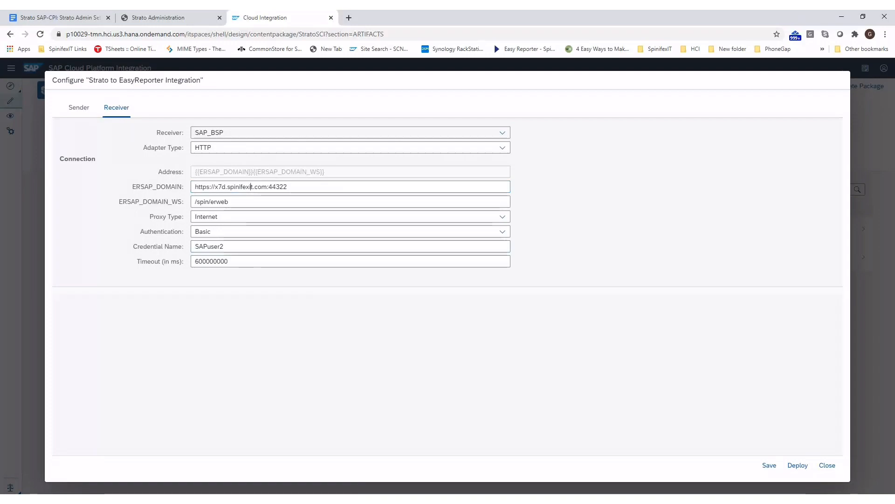
key("alt+Tab")
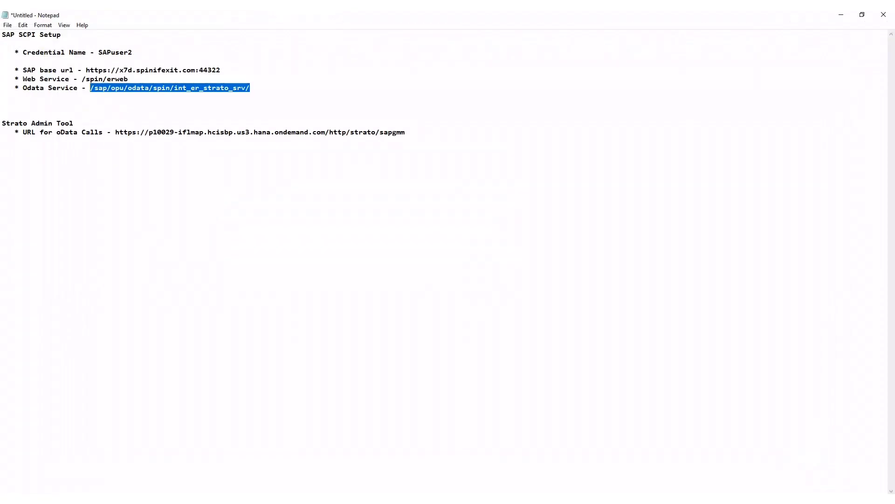
left_click(123, 104)
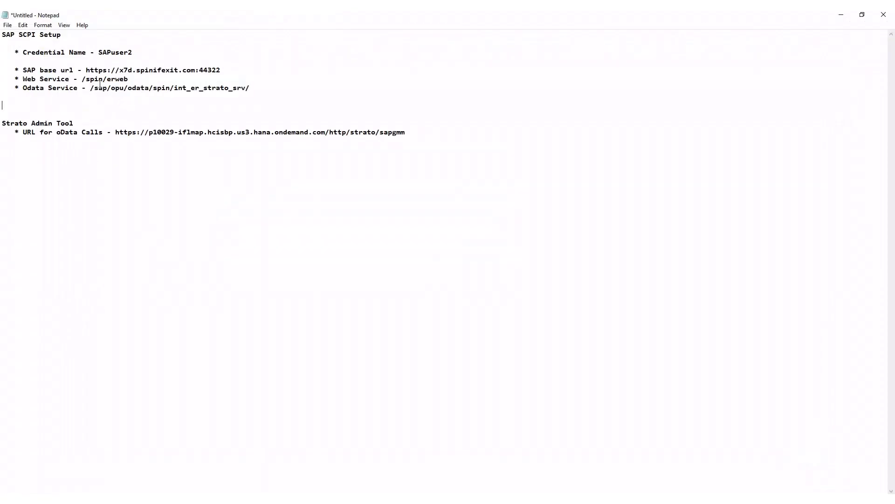
left_click_drag(88, 73, 217, 73)
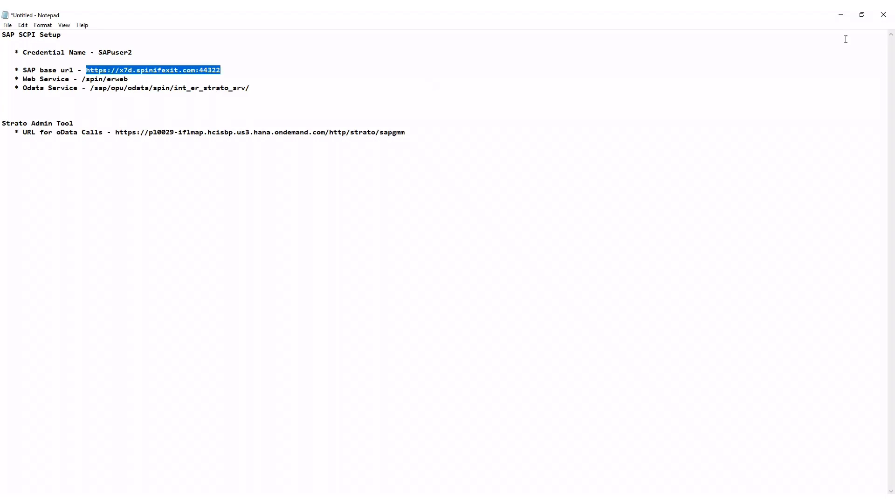
left_click(841, 15)
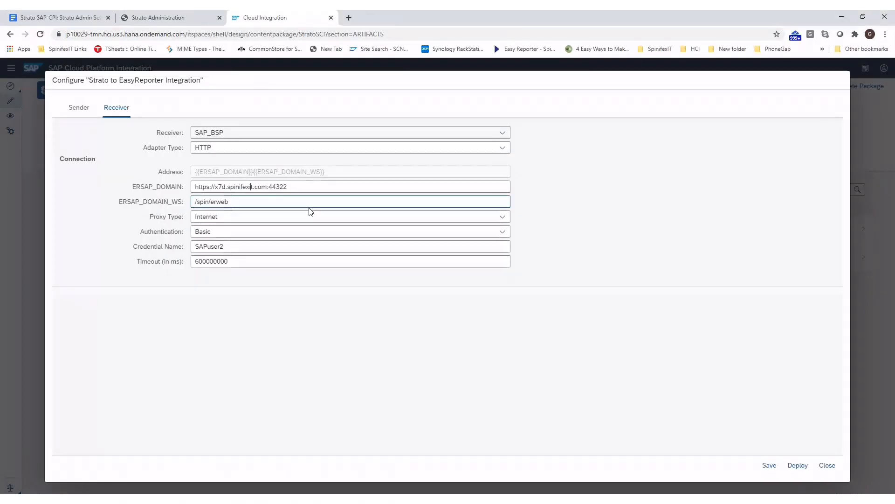
left_click_drag(298, 188, 144, 202)
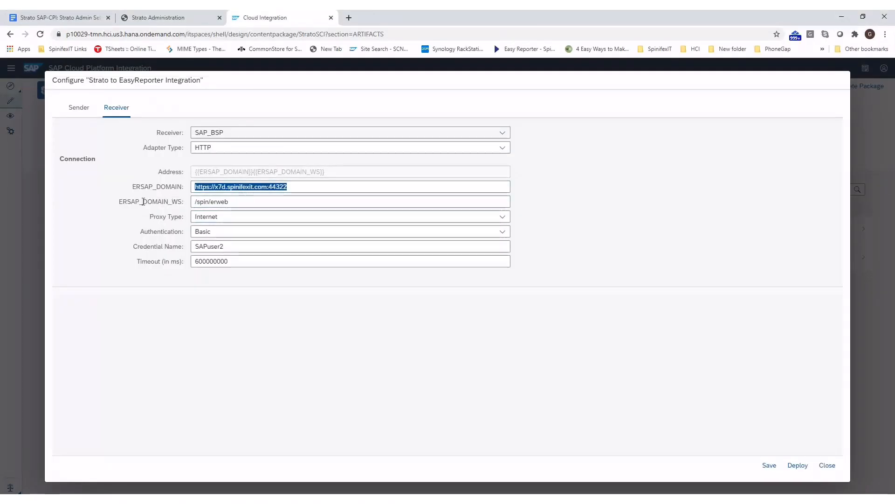
type("https://x7d.spinifexit.com:44322")
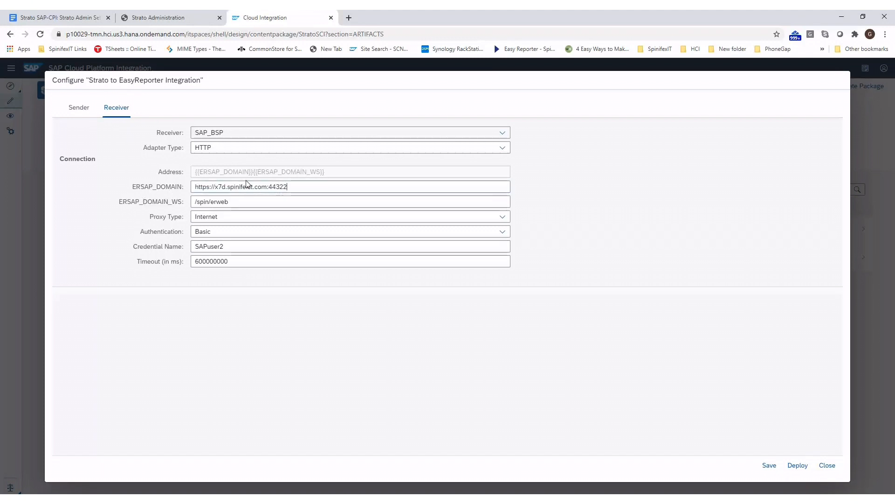
Compare the SAP_BSP receiver's ERSAP_DOMAIN_WS with the Web Service path in the Notepad notes.
left_click(239, 201)
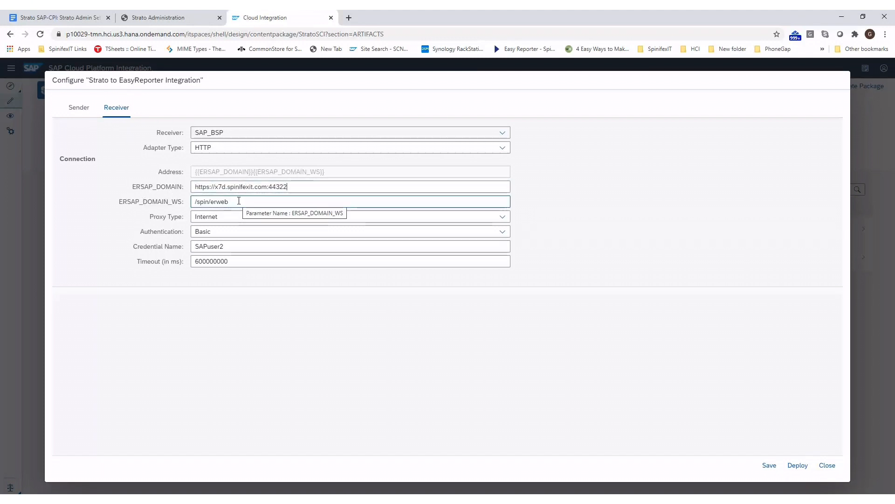
key("alt+Tab")
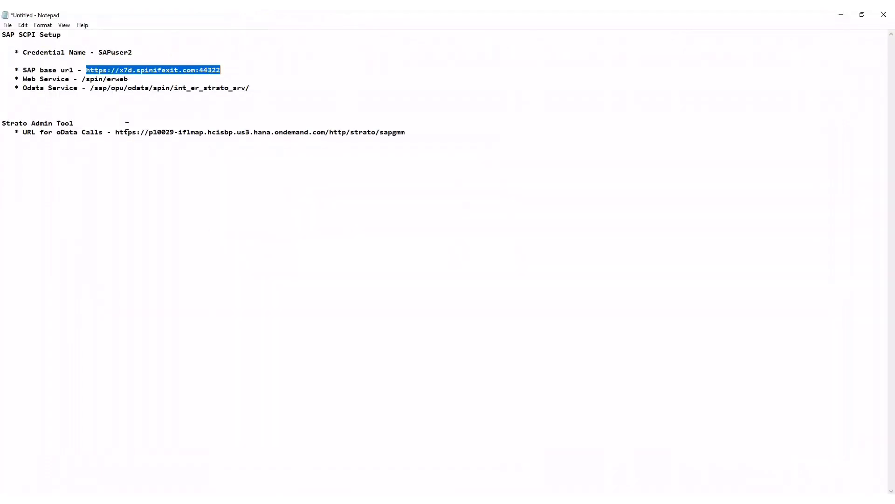
left_click(94, 79)
key("alt+Tab")
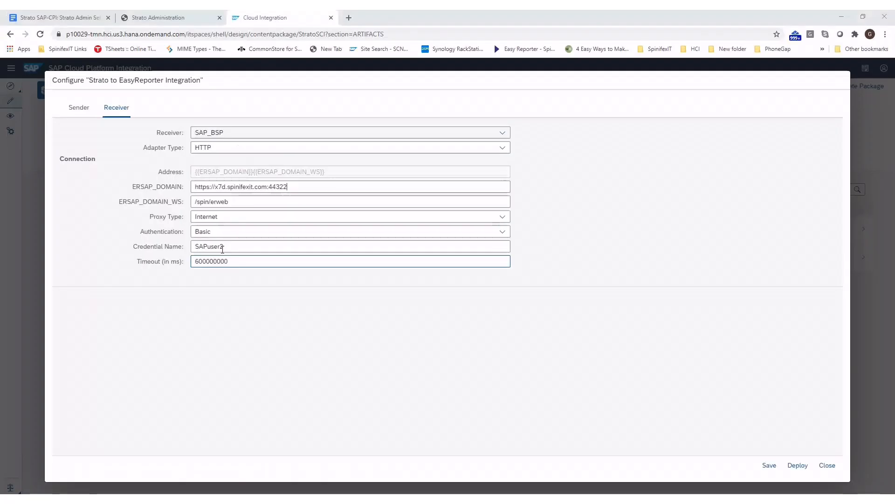
left_click(211, 201)
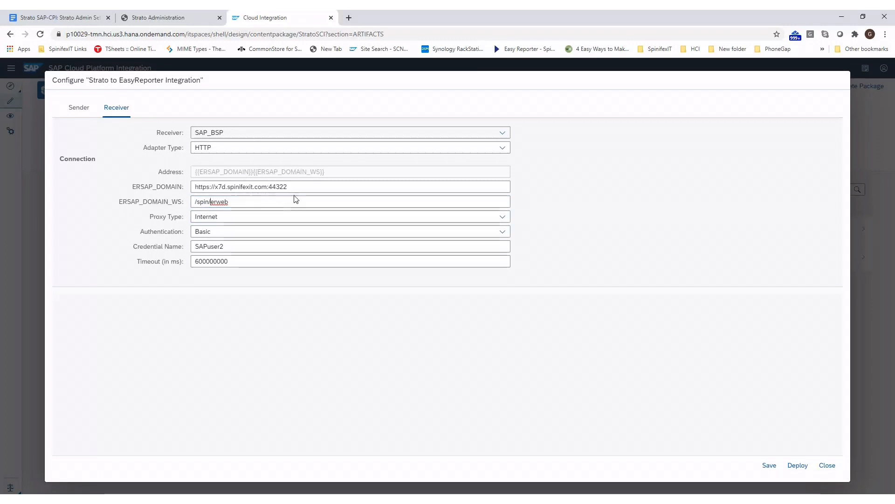
Display the SAP_oData receiver's settings and check its ERSAP_DOMAIN and credential name.
left_click(504, 133)
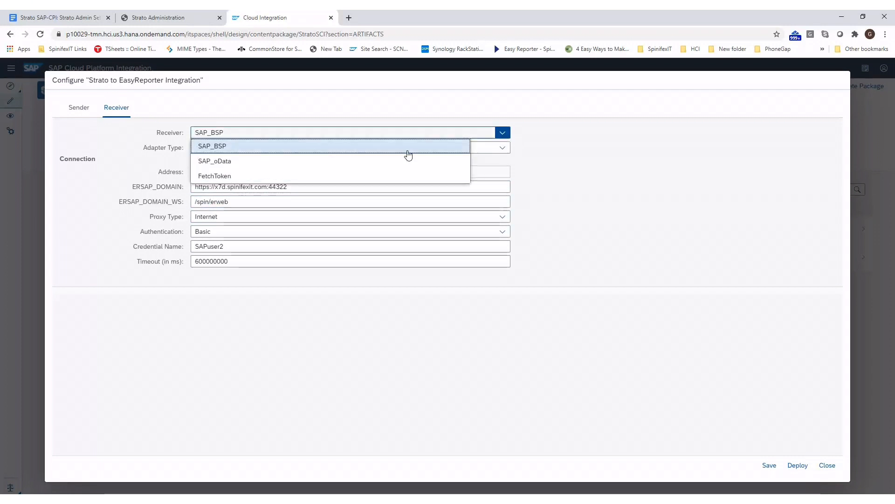
left_click(220, 161)
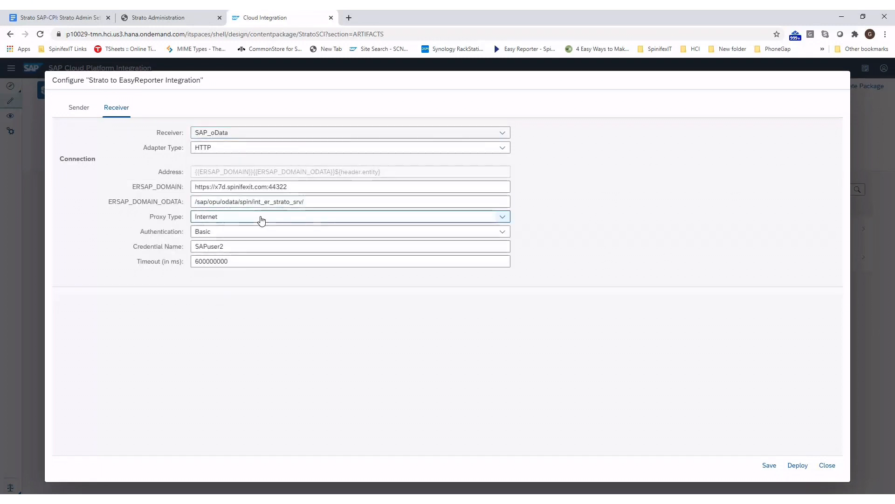
mouse_move(201, 187)
left_mouse_down()
mouse_move(300, 197)
mouse_move(195, 187)
left_mouse_up()
key("End")
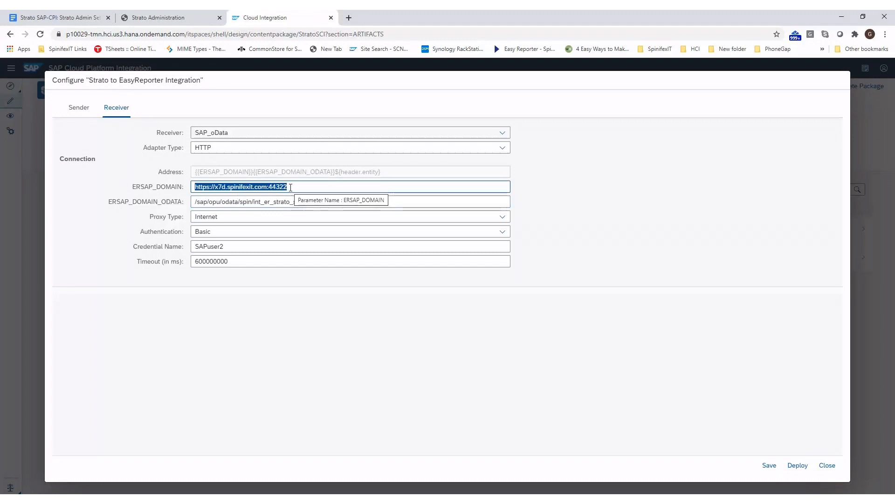
left_click(232, 246)
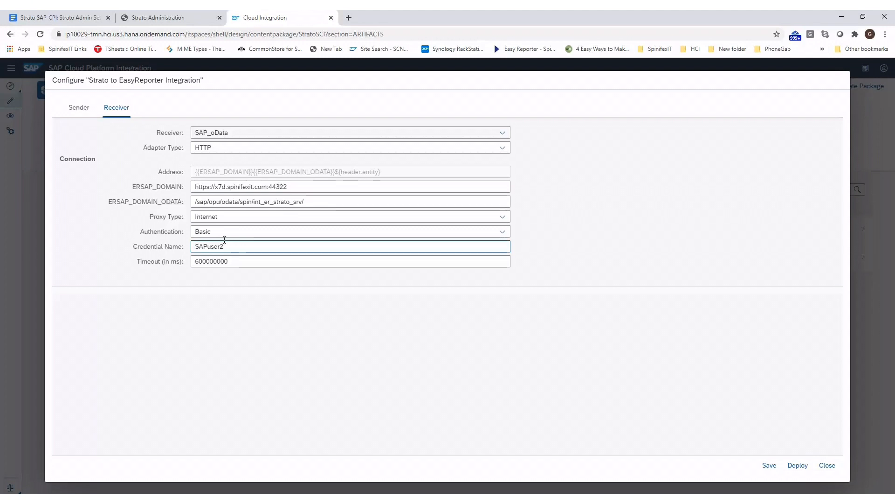
Compare the SAP_oData receiver's ERSAP_DOMAIN_ODATA with the Odata Service path in the Notepad notes.
left_click(204, 202)
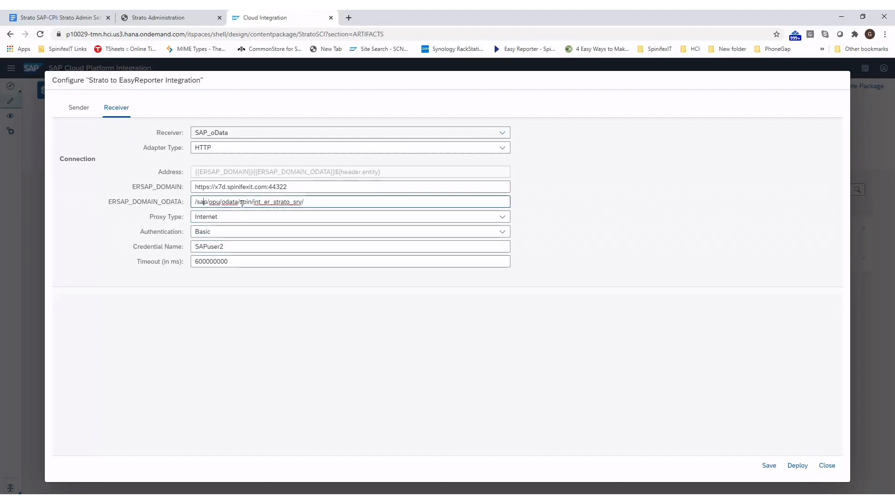
left_click_drag(305, 201, 193, 204)
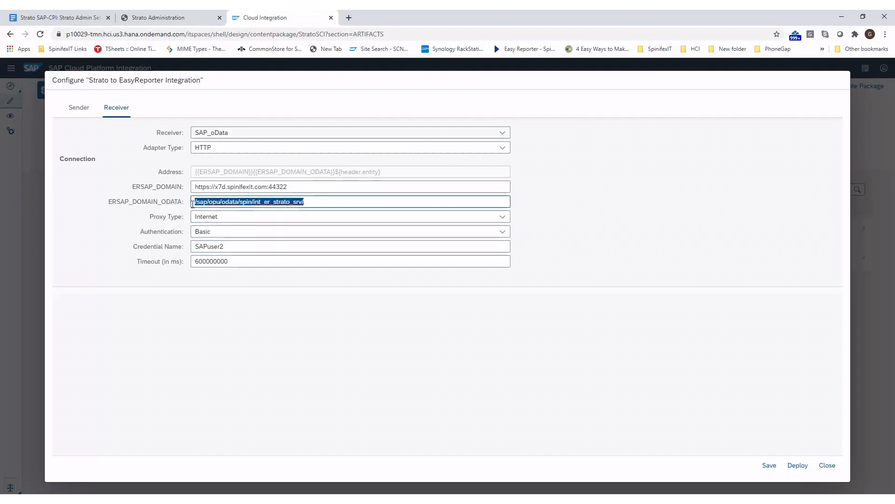
key("alt+Tab")
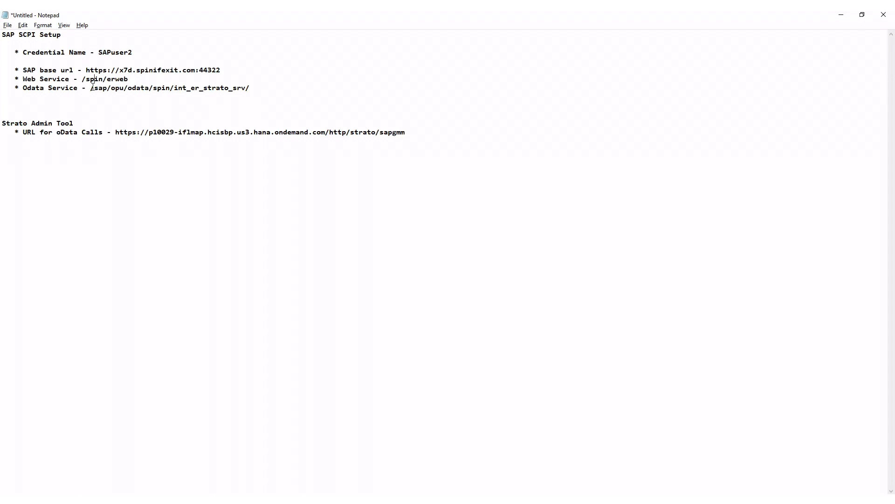
left_click_drag(99, 88, 246, 92)
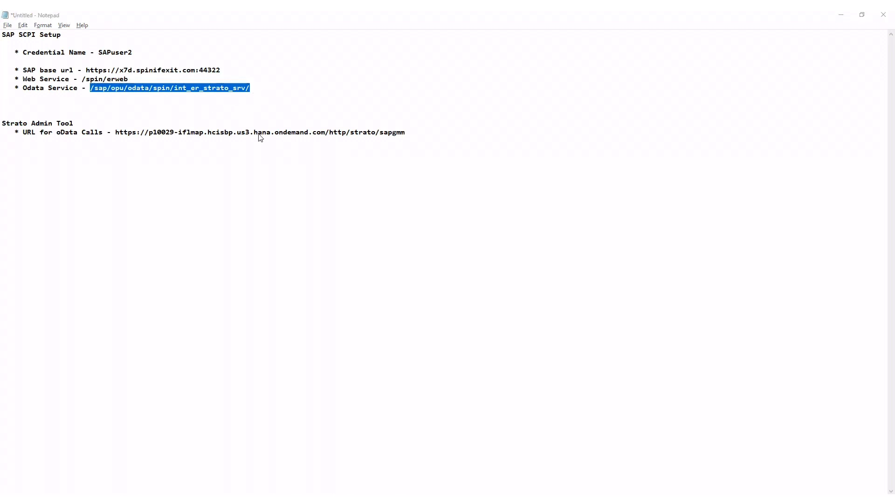
key("alt+Tab")
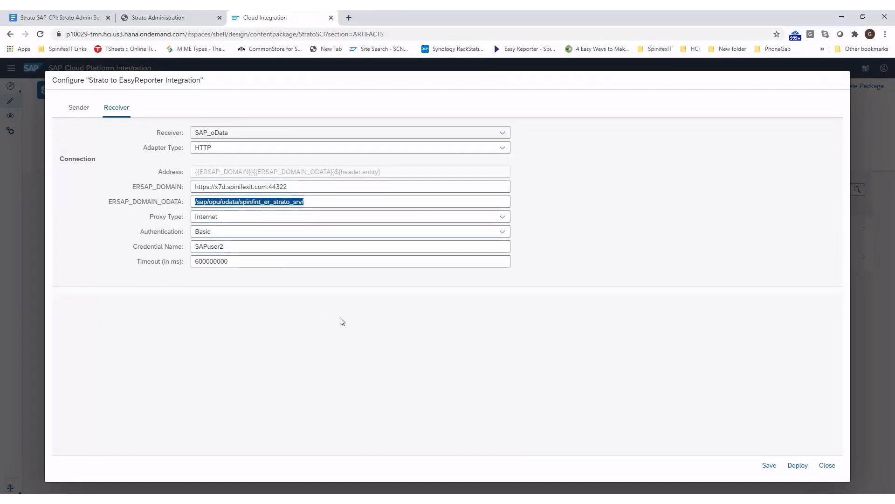
left_click(606, 338)
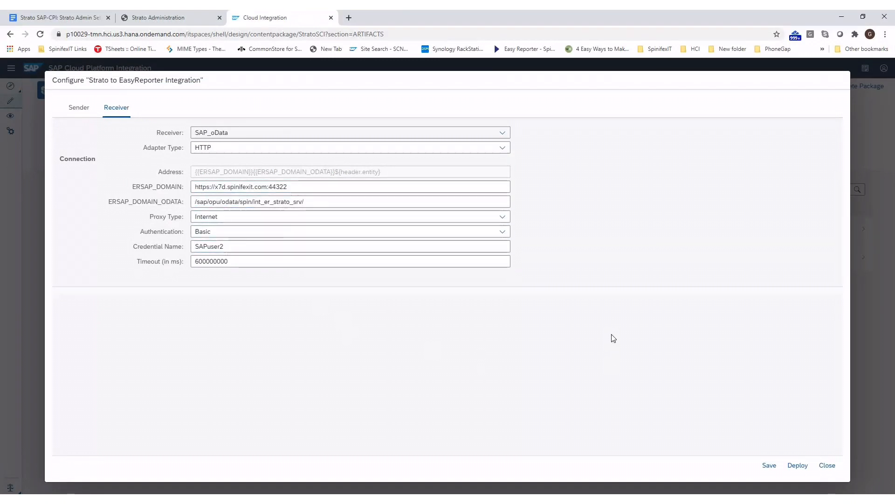
Save the Strato to EasyReporter Integration configuration and deploy the integration flow.
left_click(769, 464)
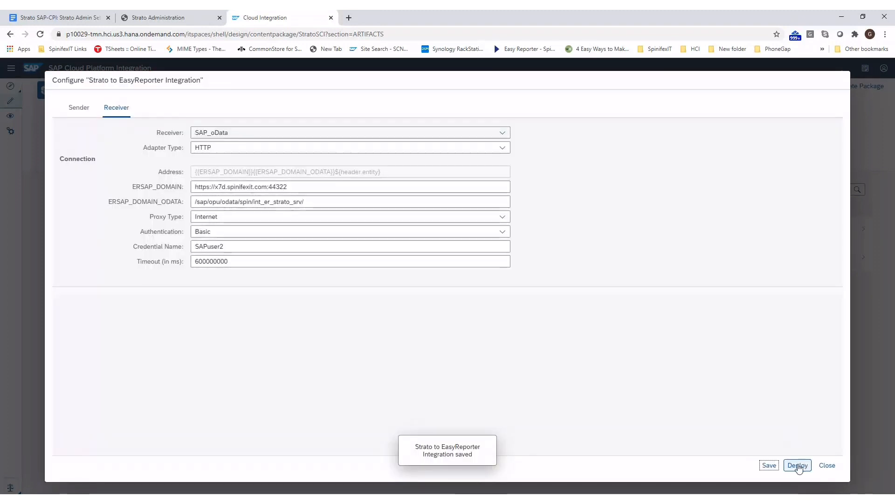
left_click(798, 465)
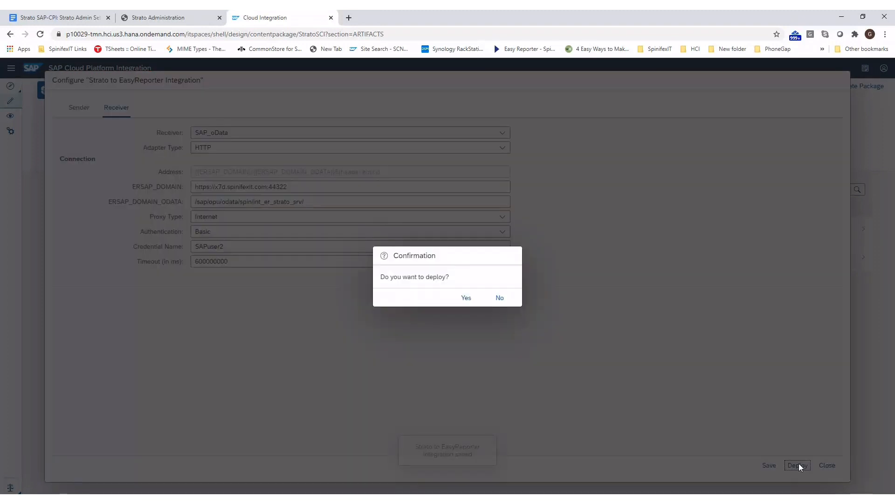
left_click(464, 299)
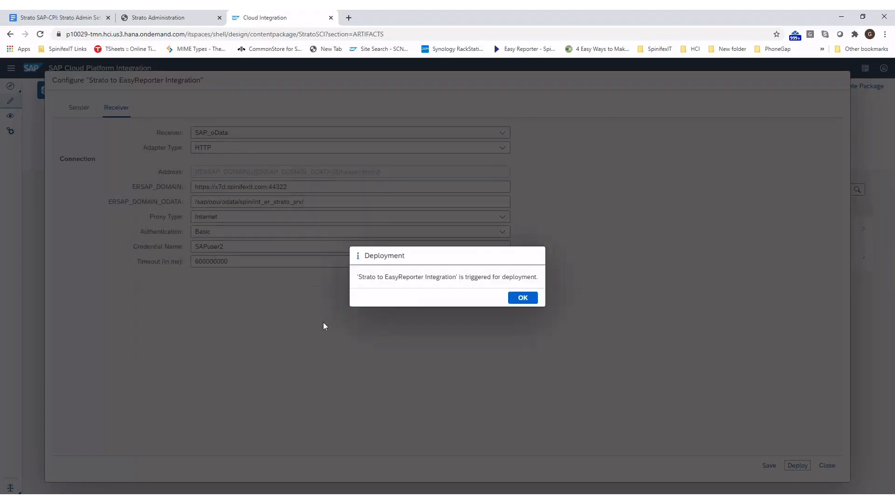
left_click(523, 300)
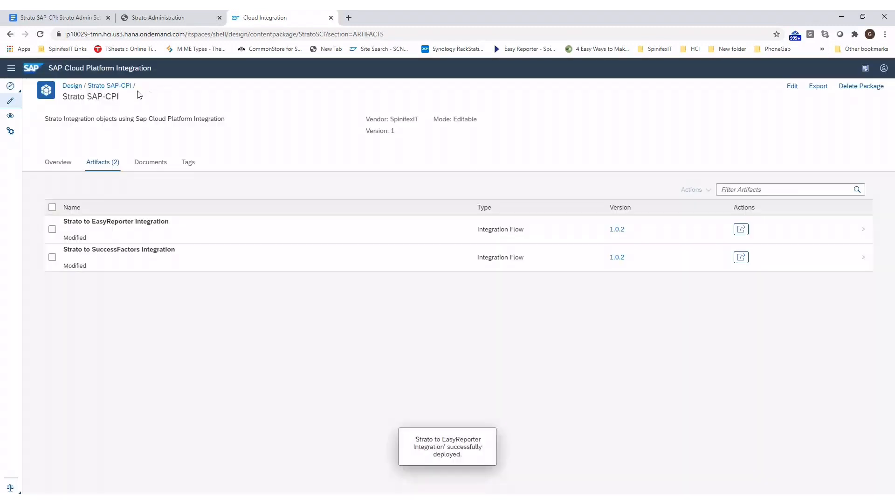
Open the monitoring view of all integration content to see the endpoints of Strato to EasyReporter Integration.
left_click(13, 118)
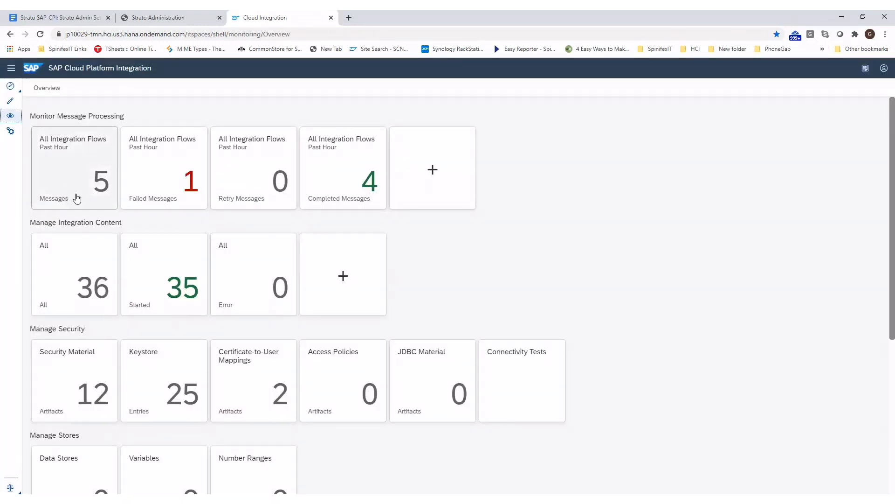
left_click(72, 270)
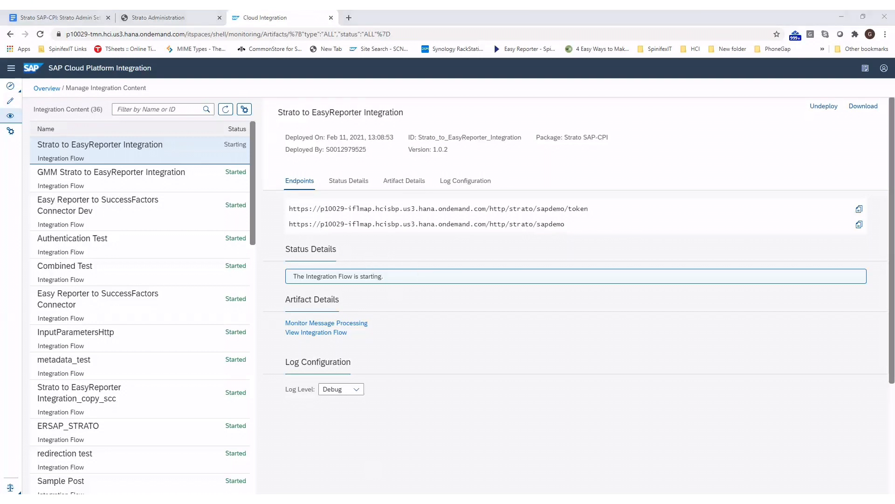
Review the Strato Admin Tool's URL for oData Calls entry in the Notepad notes.
key("alt+Tab")
left_click(46, 134)
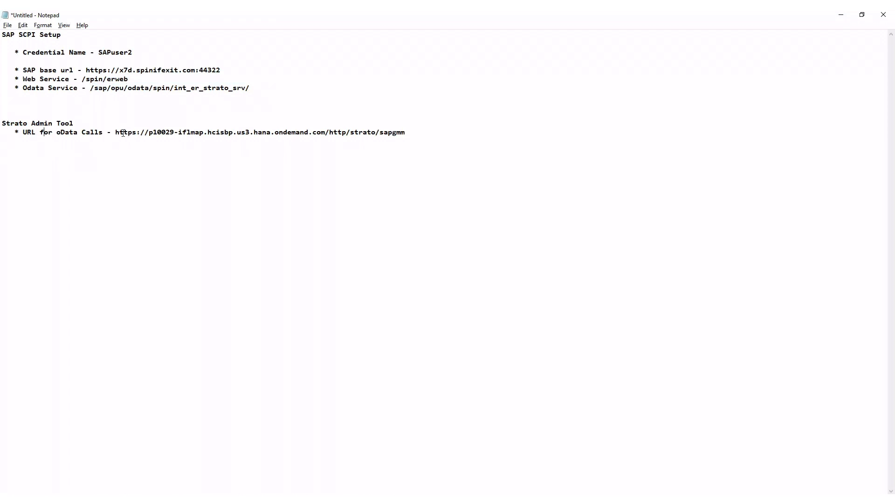
left_click_drag(112, 134, 403, 142)
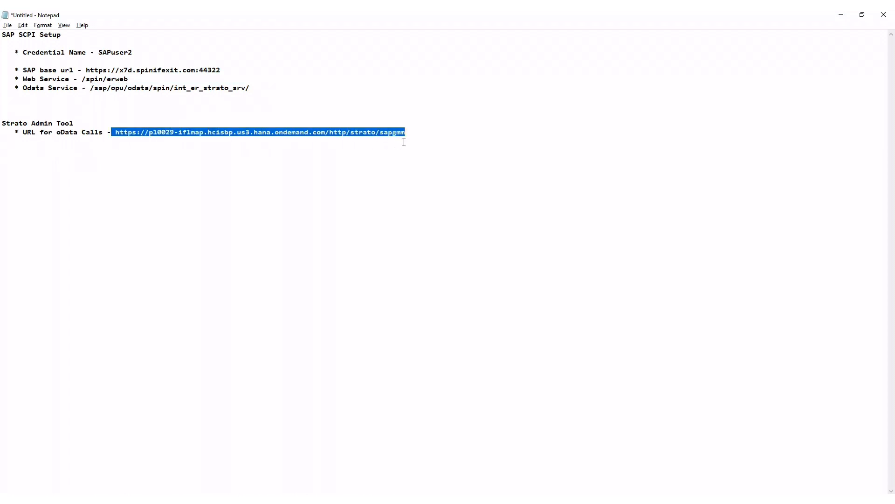
left_click(842, 16)
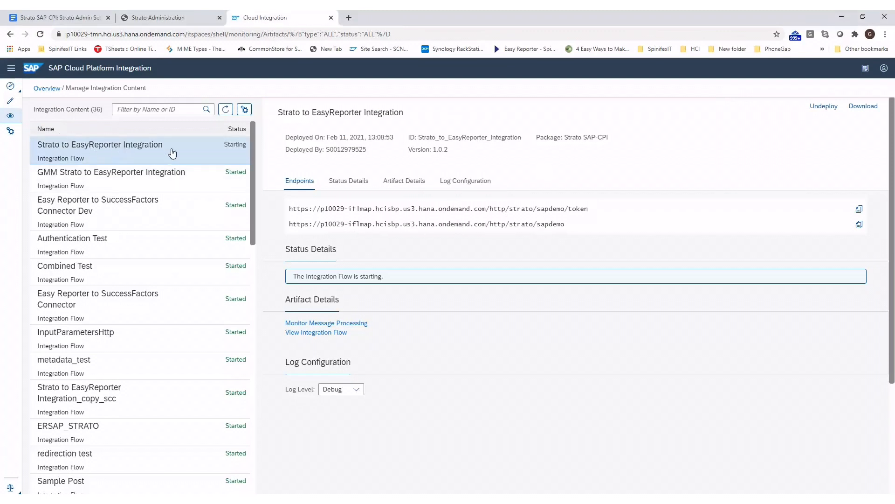
left_click_drag(564, 225, 288, 229)
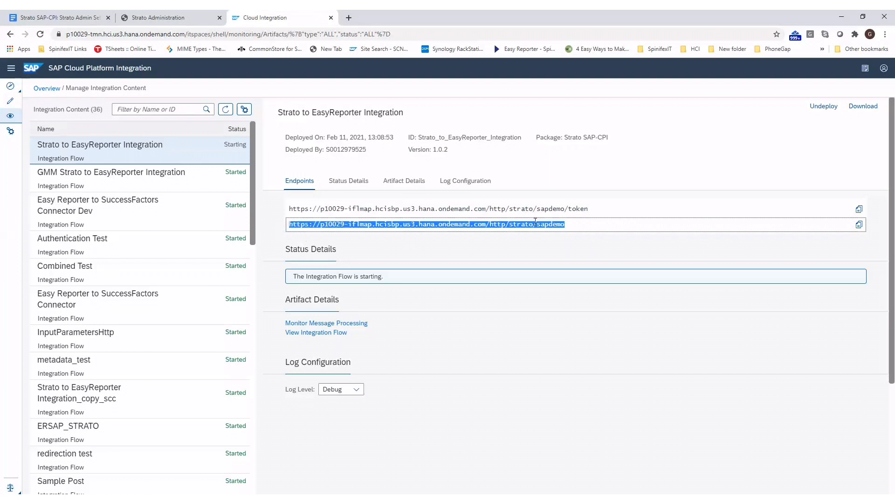
left_click(572, 227)
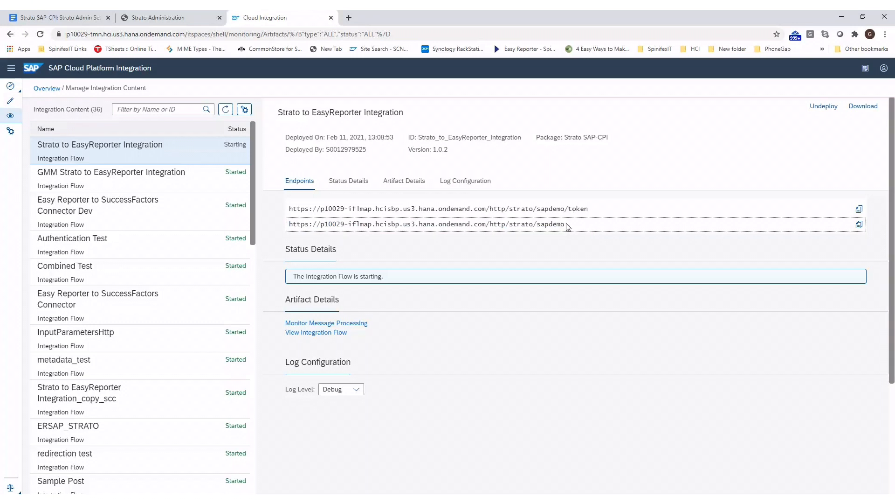
left_click_drag(550, 225, 289, 225)
key("ctrl+c")
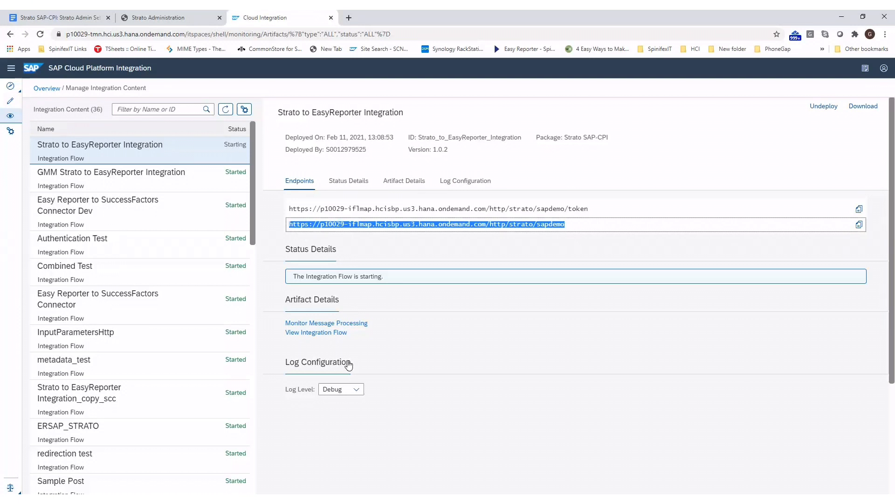
Replace the URL for oData Calls in the Notepad notes with the copied endpoint ending in /http/strato/sapdemo.
key("alt+Tab")
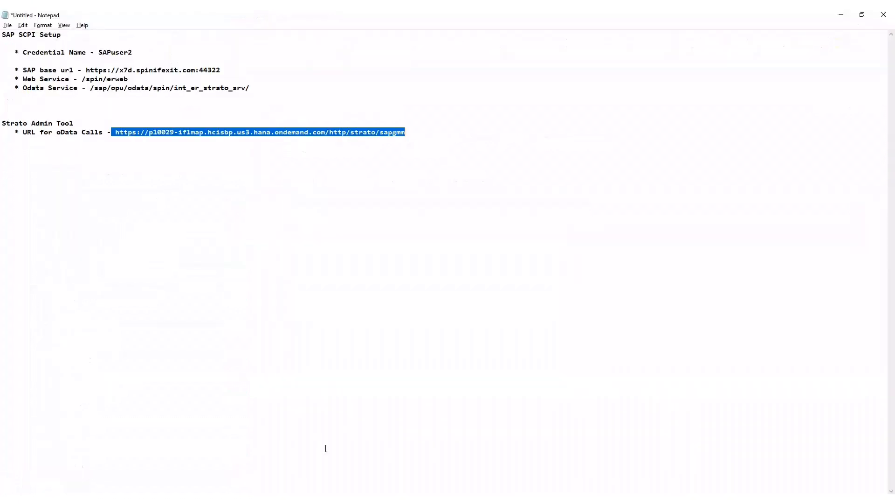
left_click(127, 133)
left_click_drag(116, 134, 404, 140)
key("BackSpace")
key("ctrl+v")
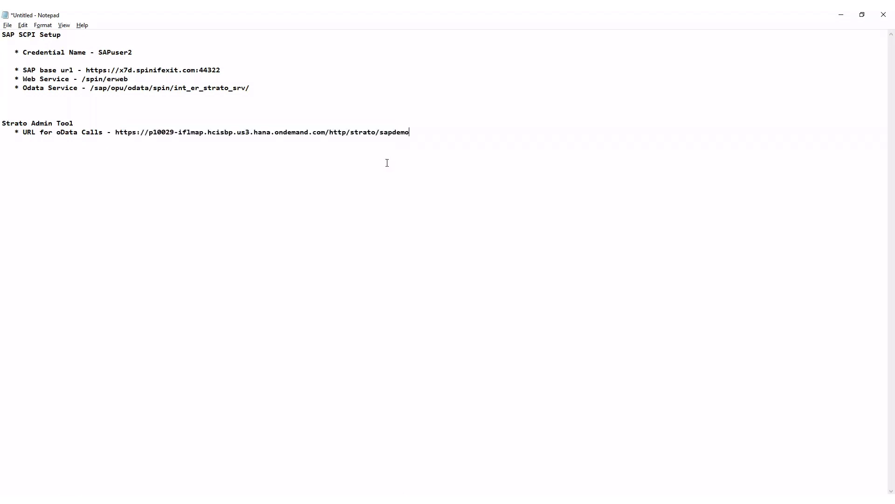
left_click(842, 14)
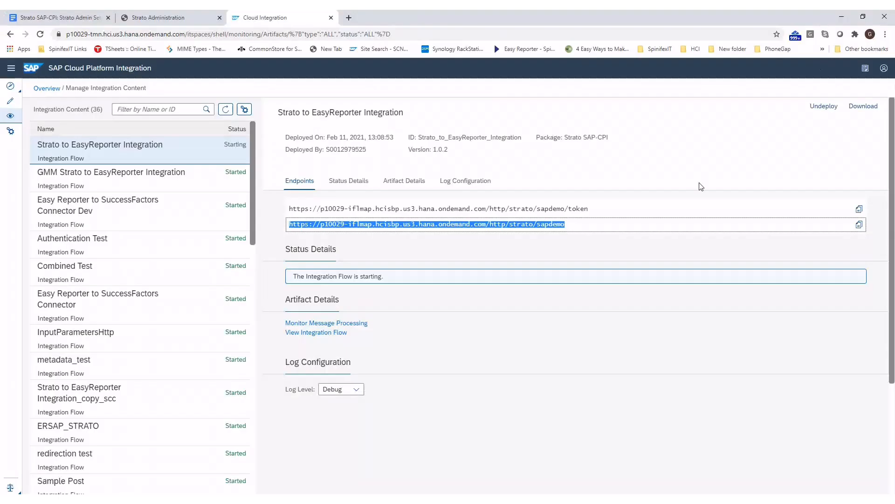
Return to the monitoring overview and check the status of the deployed integration content.
left_click(13, 120)
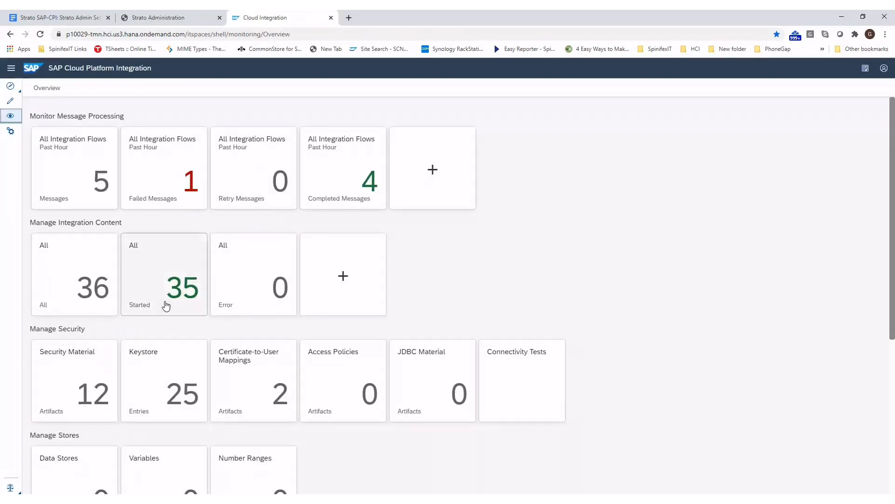
left_click(87, 299)
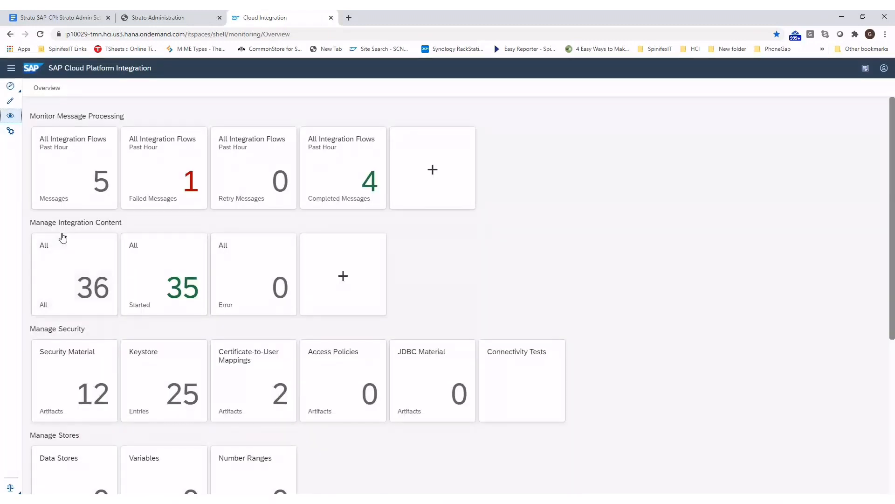
In Strato Administration, open SpinifexIT Test's 115 dev SSO GMM system and allow a SCI proxy for SAP in the SAP OData Settings.
left_click(169, 18)
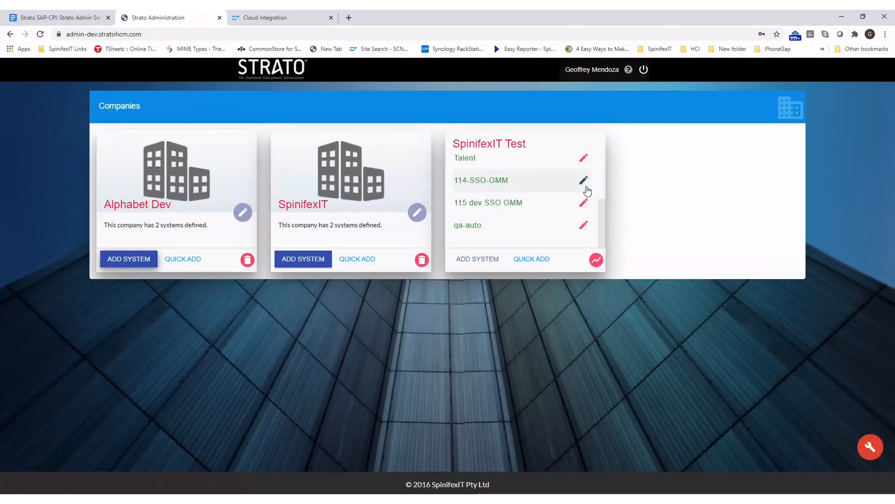
left_click(584, 204)
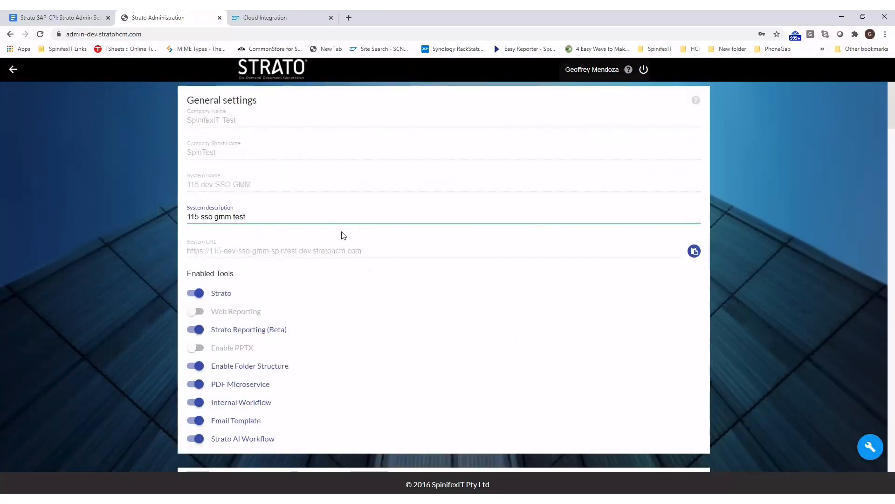
scroll(768, 225, "down", 8)
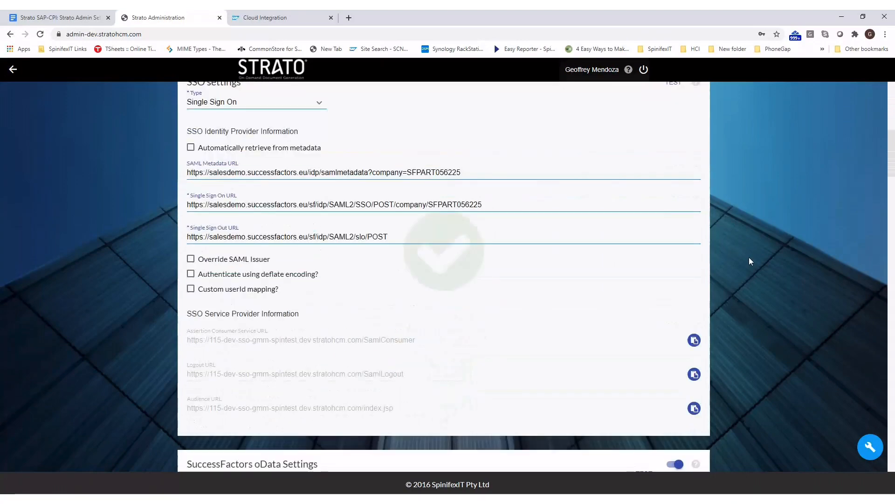
scroll(746, 275, "down", 4)
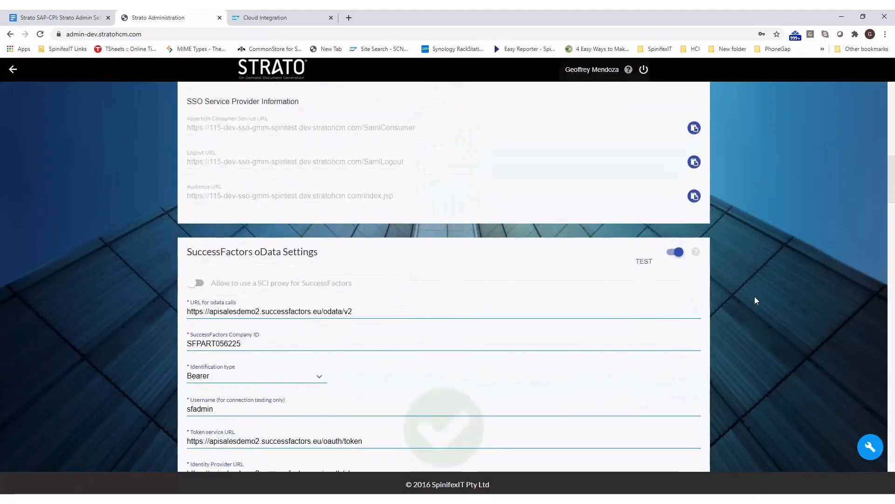
scroll(756, 301, "down", 10)
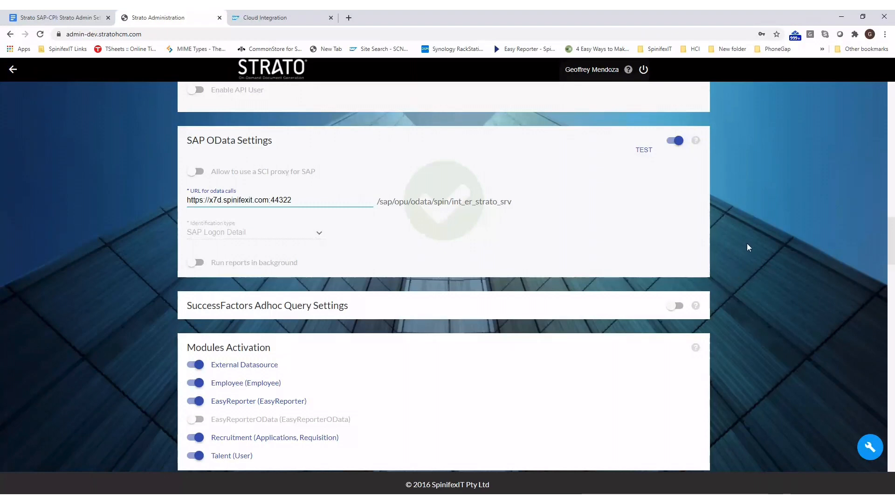
left_click(195, 171)
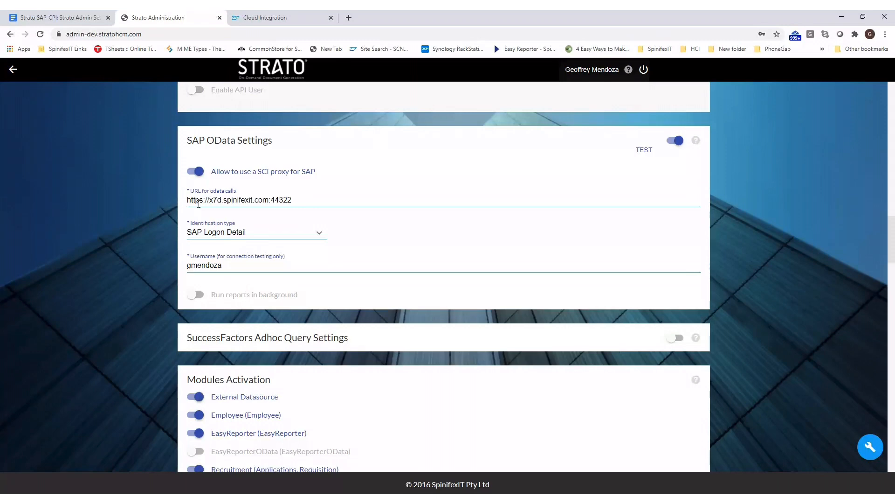
left_click(298, 200)
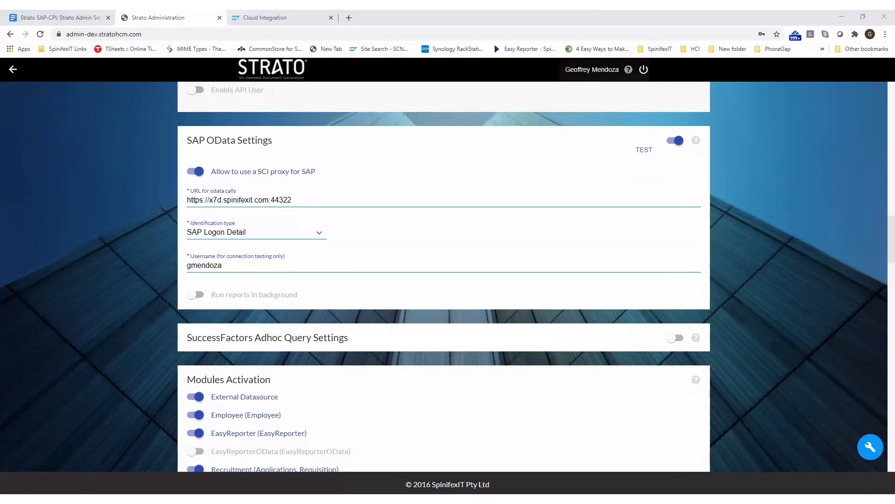
key("alt+Tab")
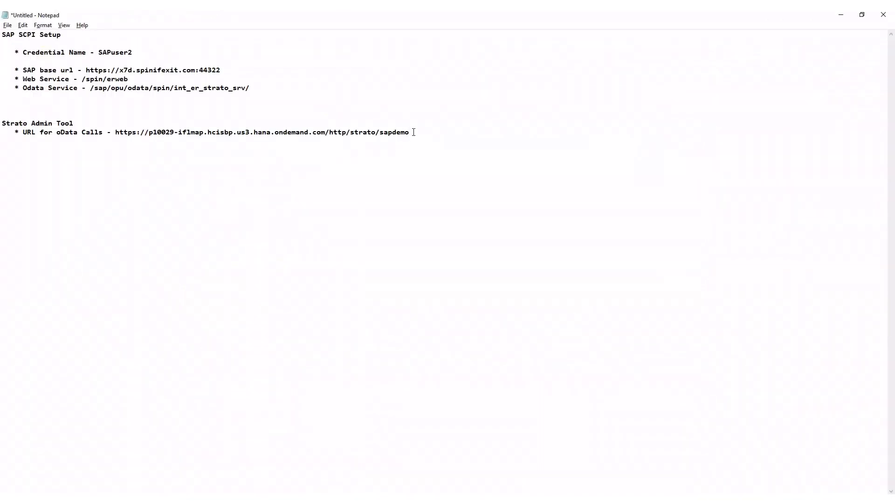
left_click_drag(414, 132, 121, 129)
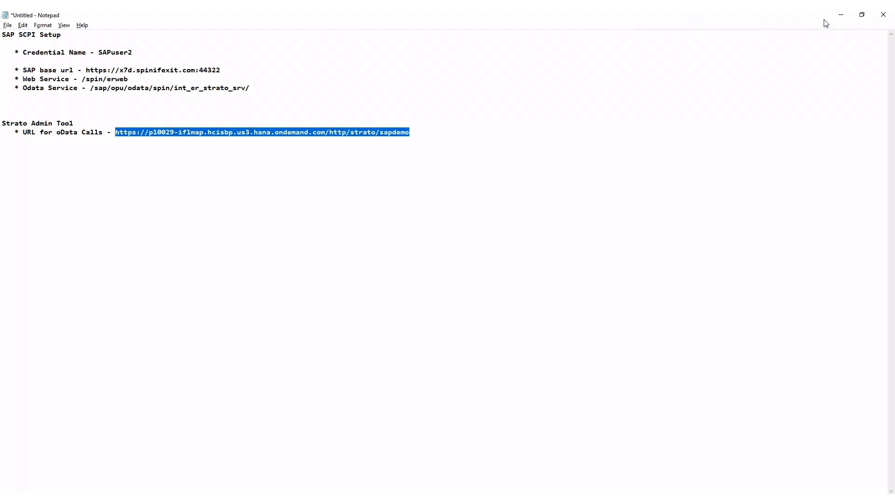
left_click(841, 14)
left_click_drag(304, 201, 178, 196)
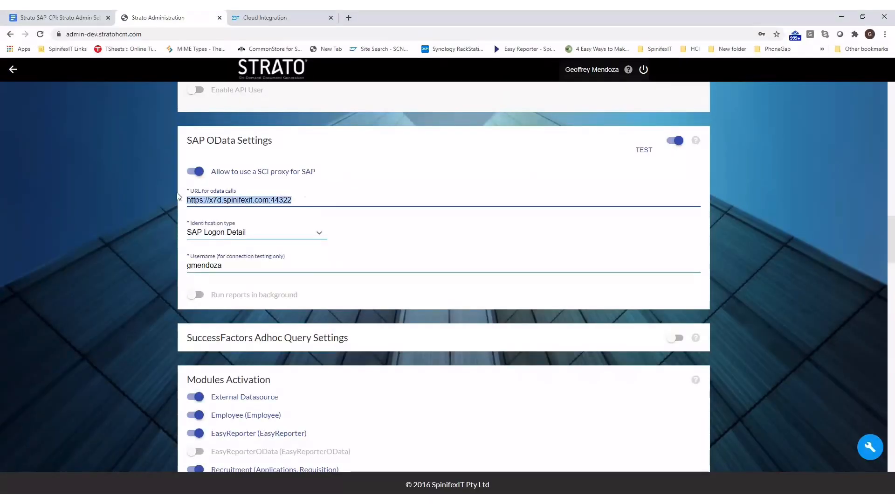
type("https://p10029-iflmap.hcisbp.us3.hana.ondemand.com/http/strato/sapdemo")
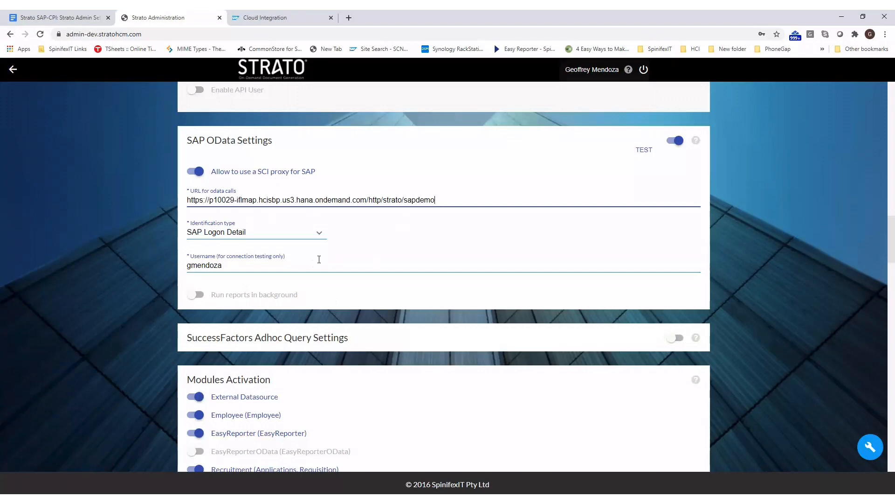
Set the SAP OData identification type to Bearer and upload the certificate file spin_ert_output.pfx.
left_click(321, 233)
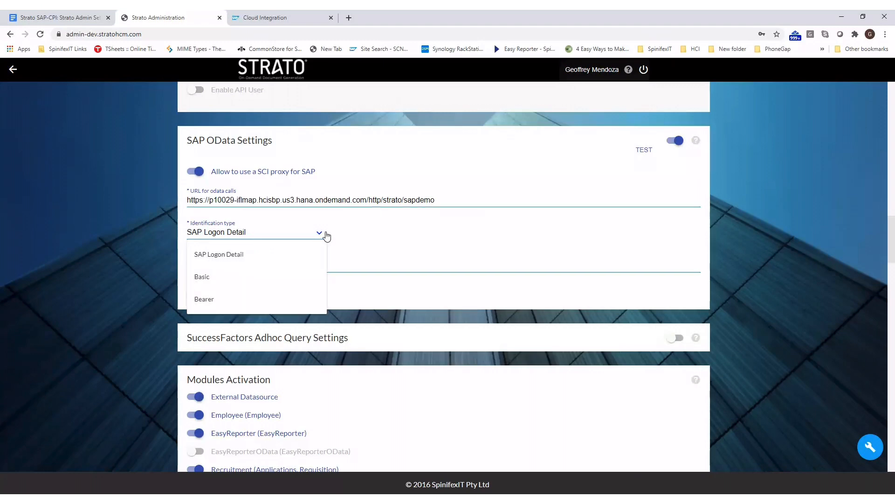
left_click(216, 301)
scroll(140, 296, "down", 3)
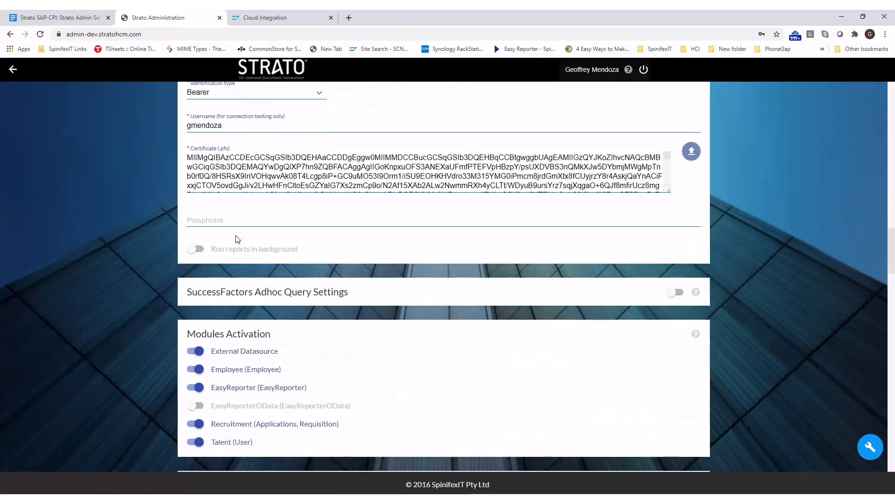
scroll(490, 210, "up", 1)
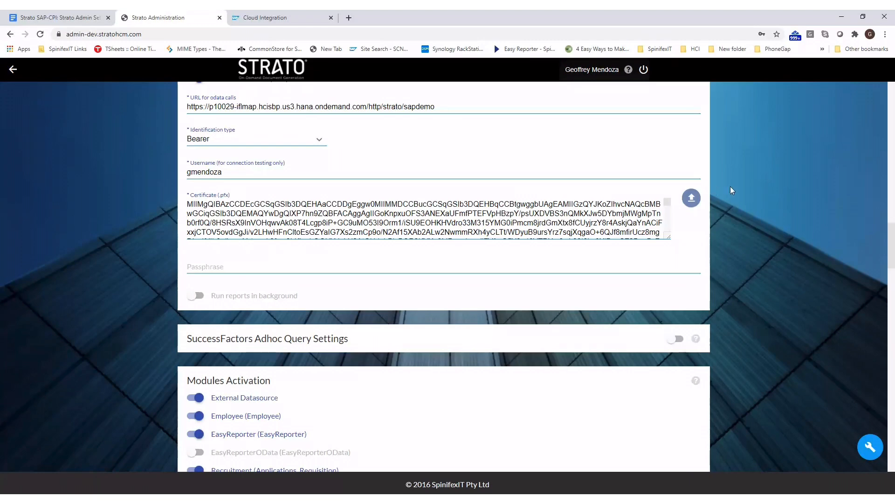
left_click(693, 199)
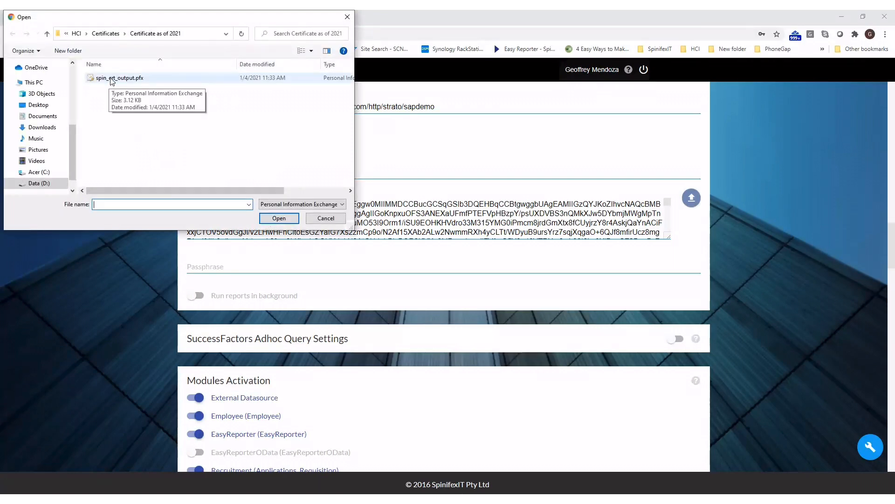
double_click(112, 79)
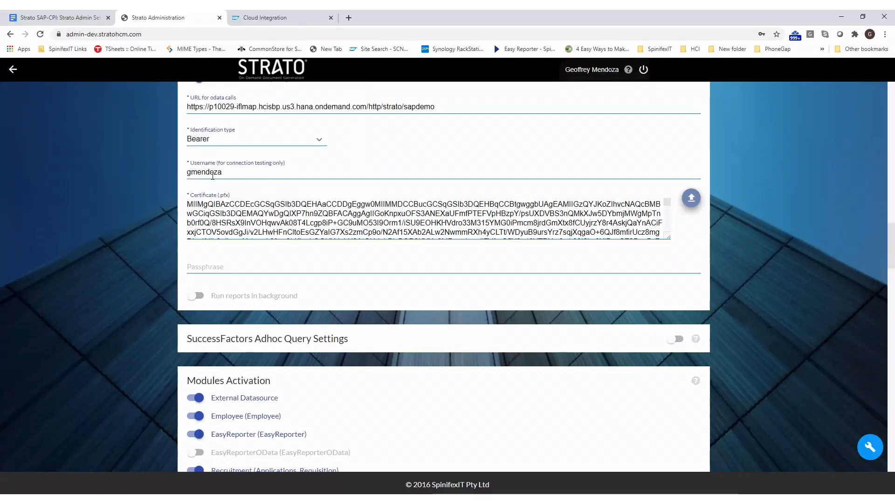
Check the connection-testing username and enter the certificate's passphrase in the SAP OData Settings.
double_click(226, 172)
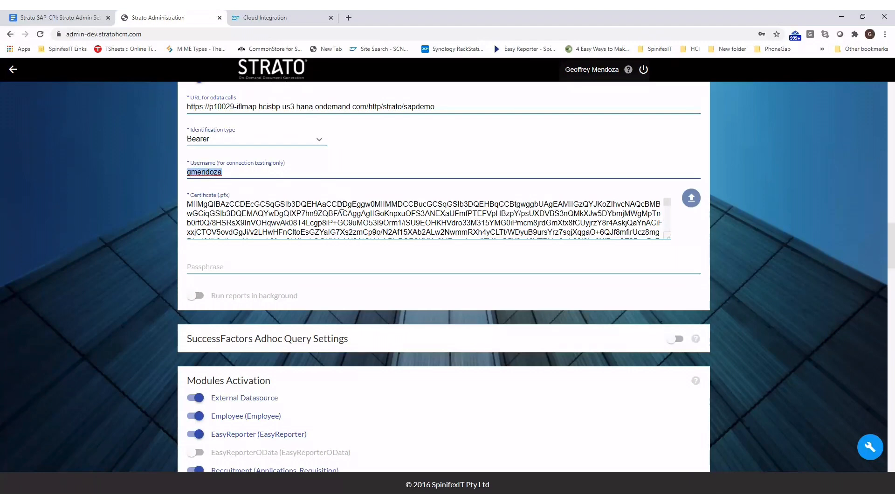
left_click(239, 172)
left_click(251, 262)
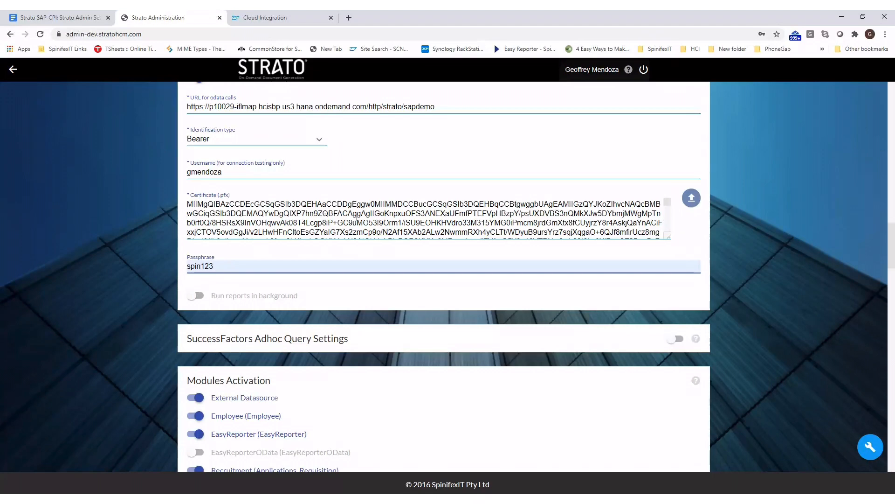
scroll(420, 252, "up", 2)
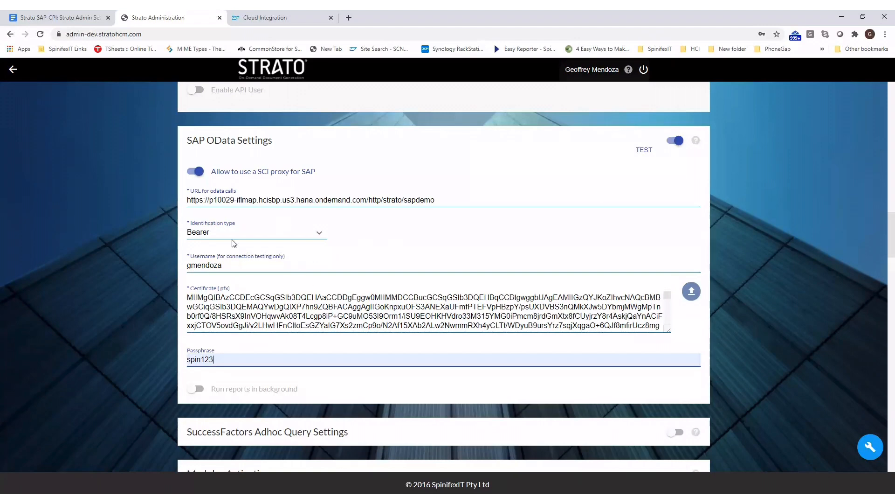
Check the deployment status of Strato to EasyReporter Integration among the started content in SAP Cloud Platform Integration.
left_click(259, 19)
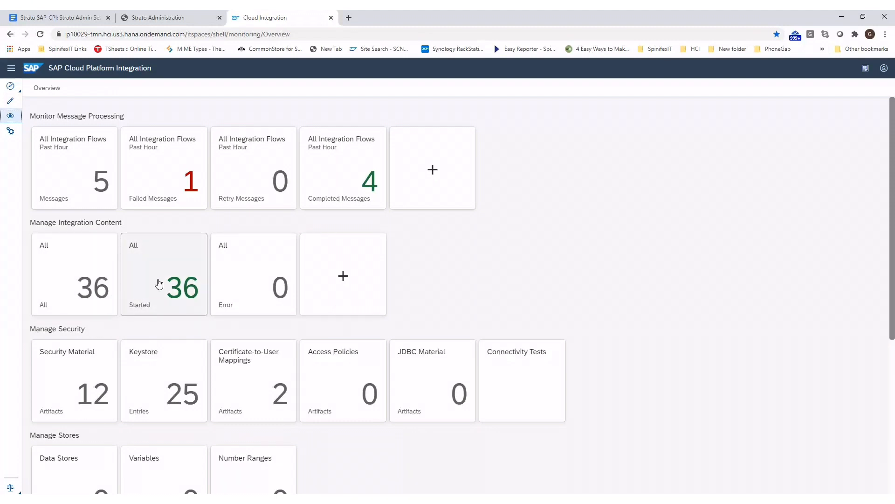
left_click(159, 283)
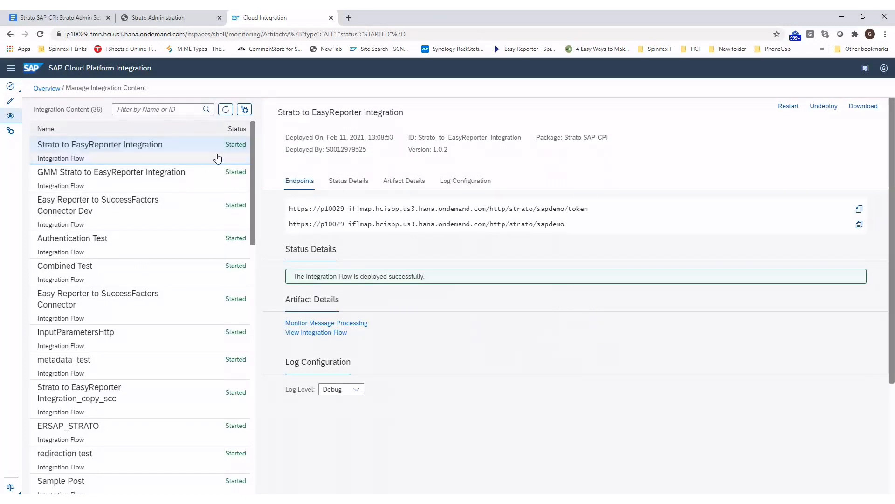
left_click(10, 116)
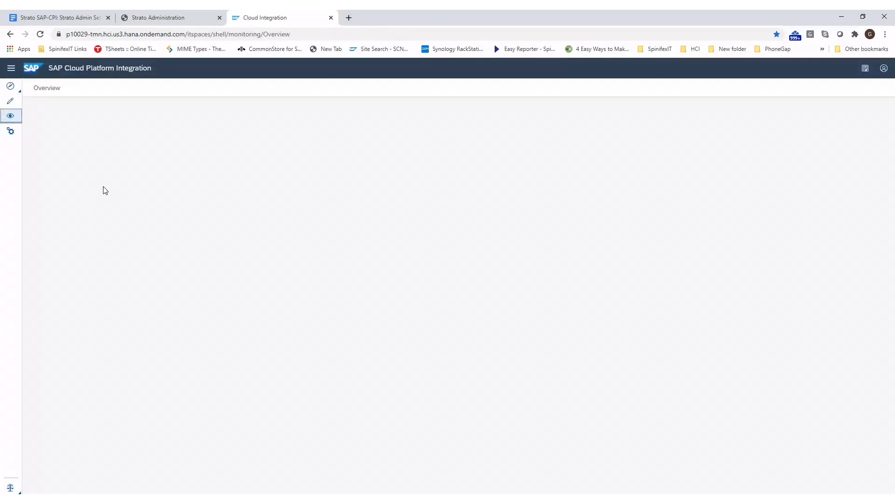
Test the SAP OData connection in Strato Administration and review the past hour's completed messages in SAP Cloud Platform Integration.
left_click(167, 22)
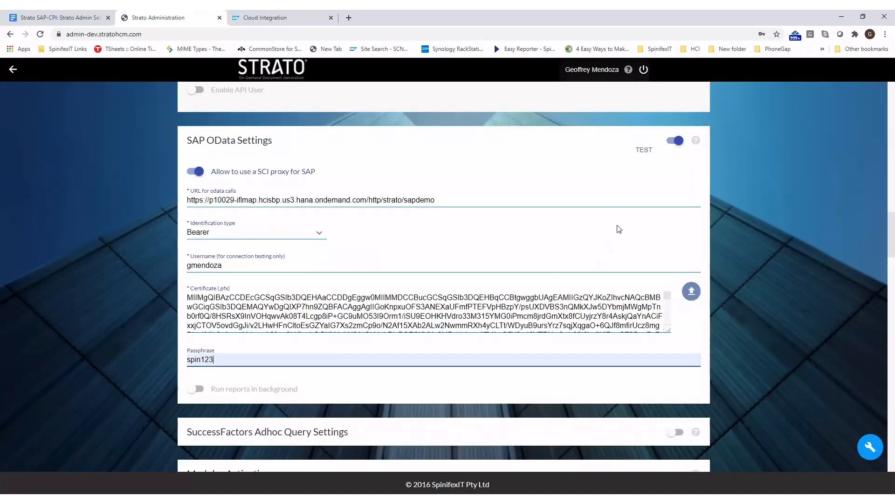
left_click(644, 149)
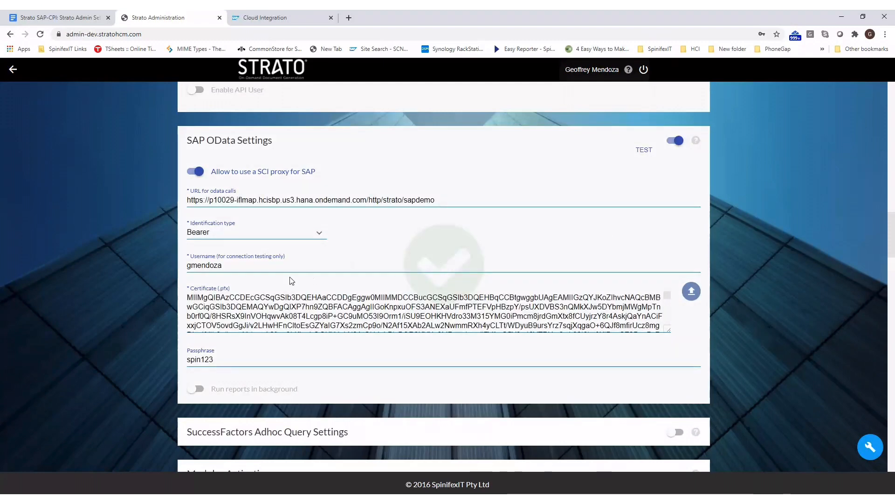
left_click(279, 19)
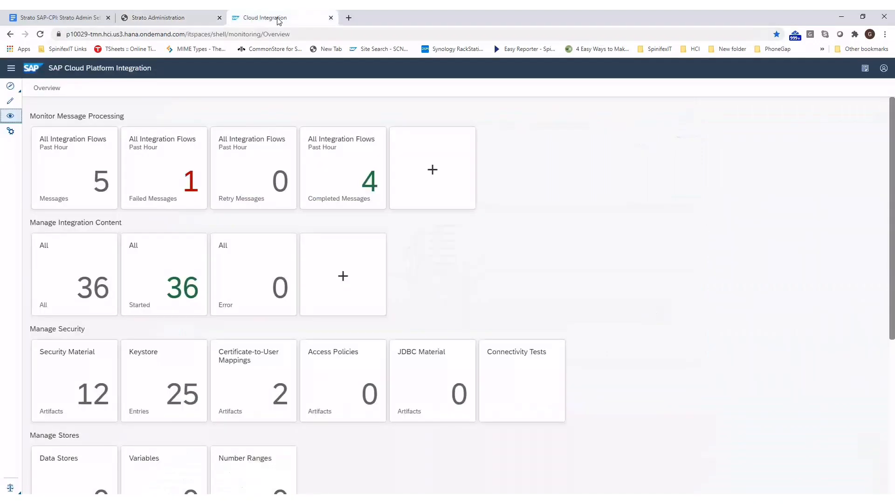
left_click(365, 192)
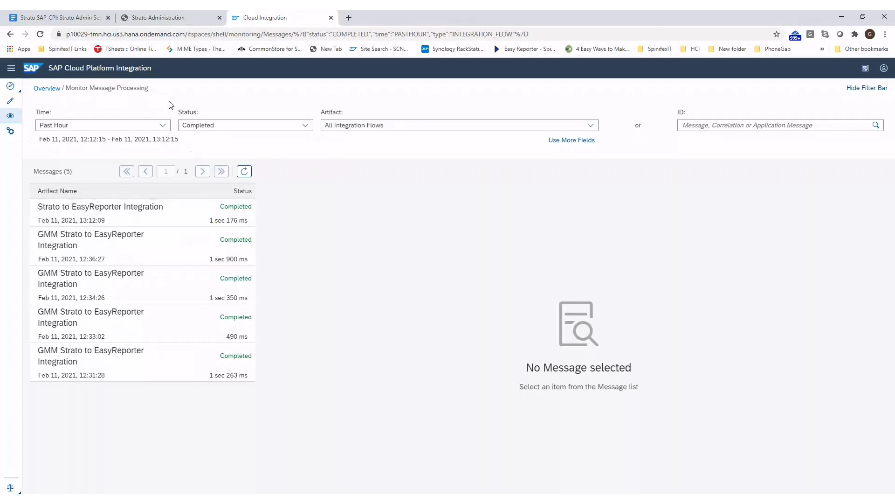
Return to Strato Administration and save the 115 dev SSO GMM system settings.
left_click(172, 23)
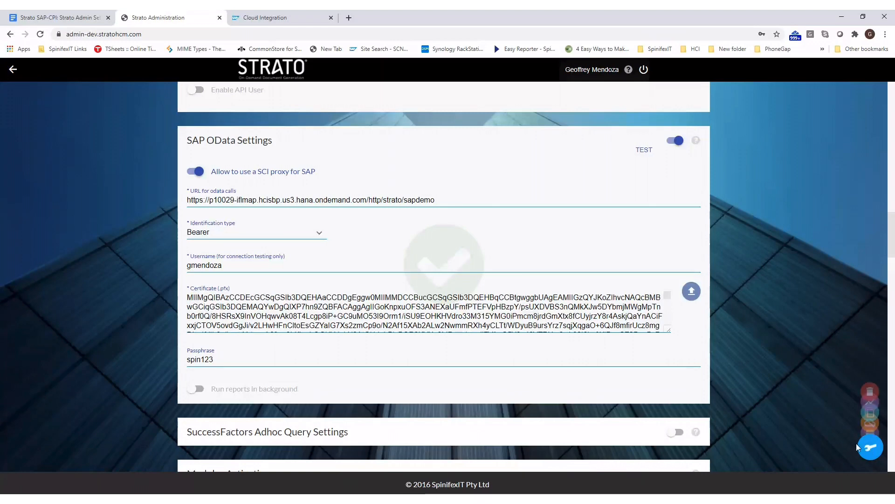
left_click(873, 450)
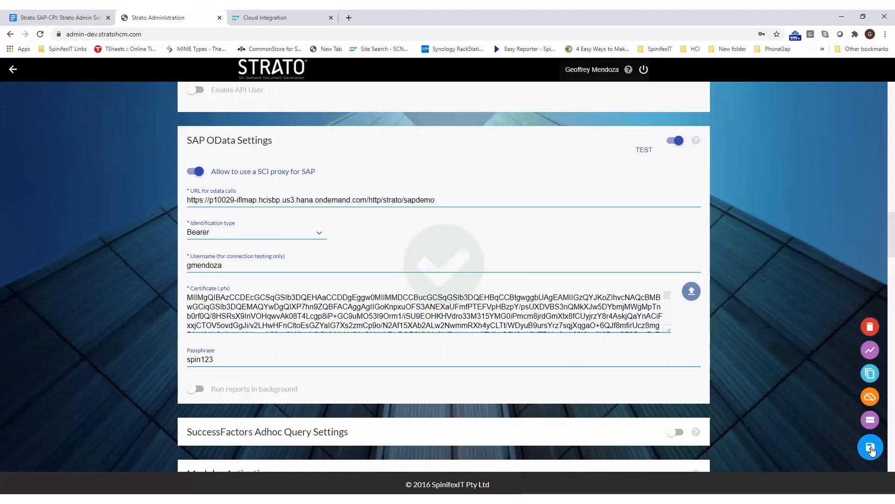